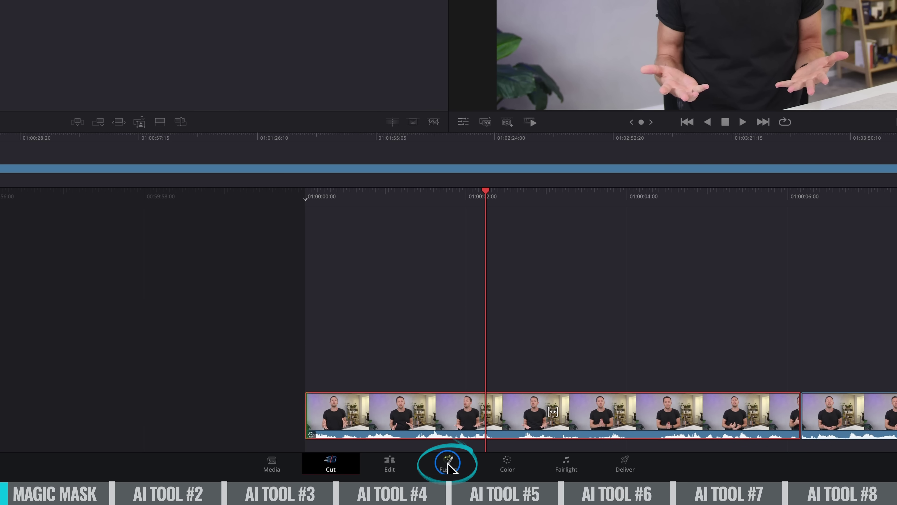
On the Fusion page, search the Effects library for 'magic' and add a Magic Mask node.
{"action": "left_click", "coordinate": [448, 466]}
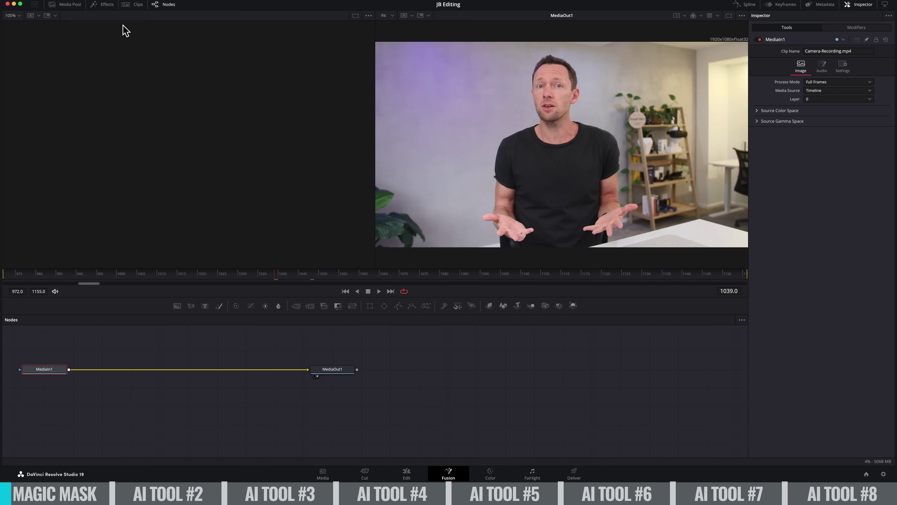
{"action": "left_click", "coordinate": [105, 5]}
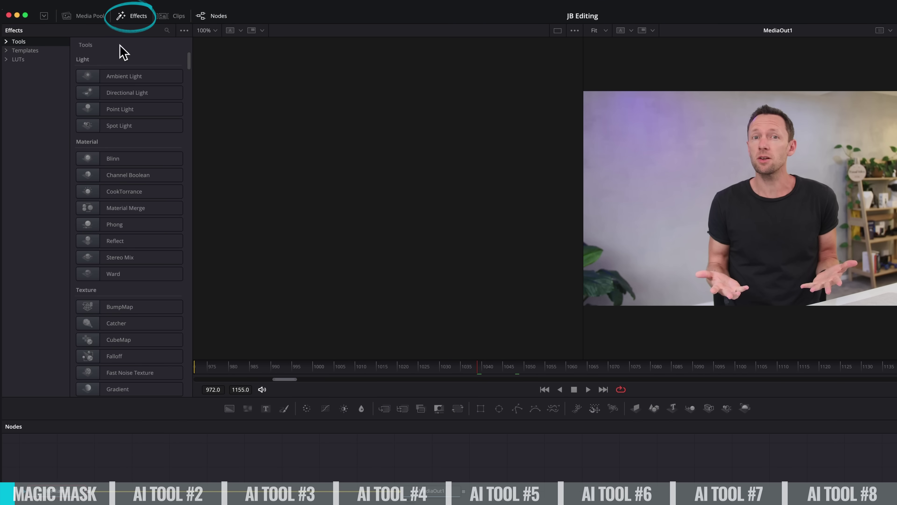
{"action": "left_click", "coordinate": [166, 31]}
{"action": "type", "text": "magic"}
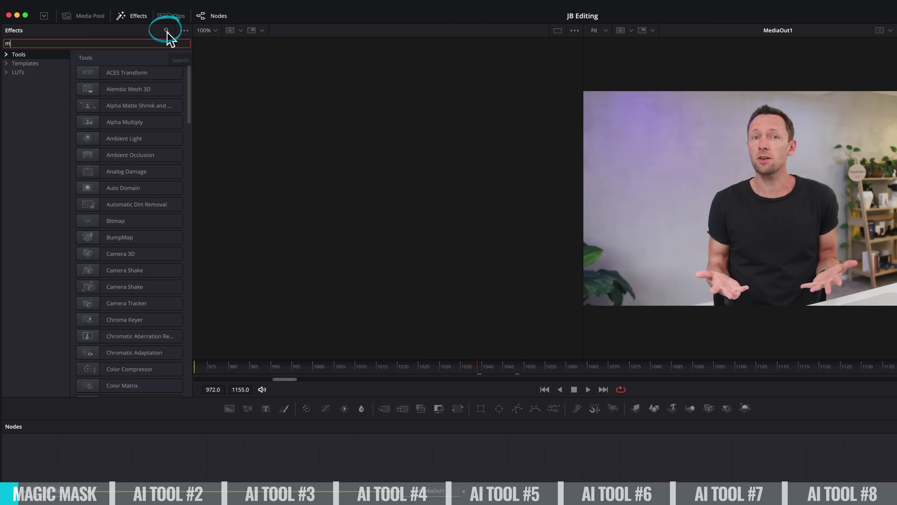
{"action": "left_click_drag", "start_coordinate": [127, 81], "coordinate": [183, 485]}
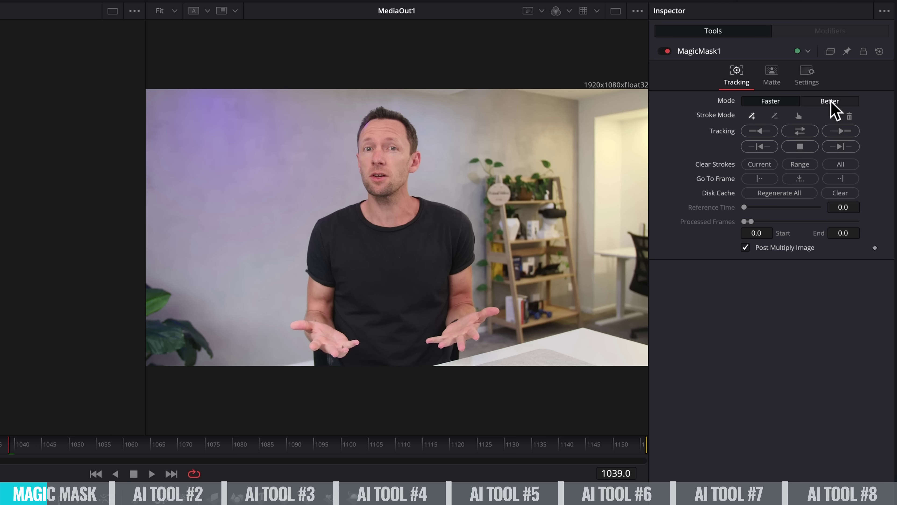
Paint add-strokes over the presenter and track the mask forward then reverse across frames 1011–1155.
{"action": "left_click", "coordinate": [751, 116]}
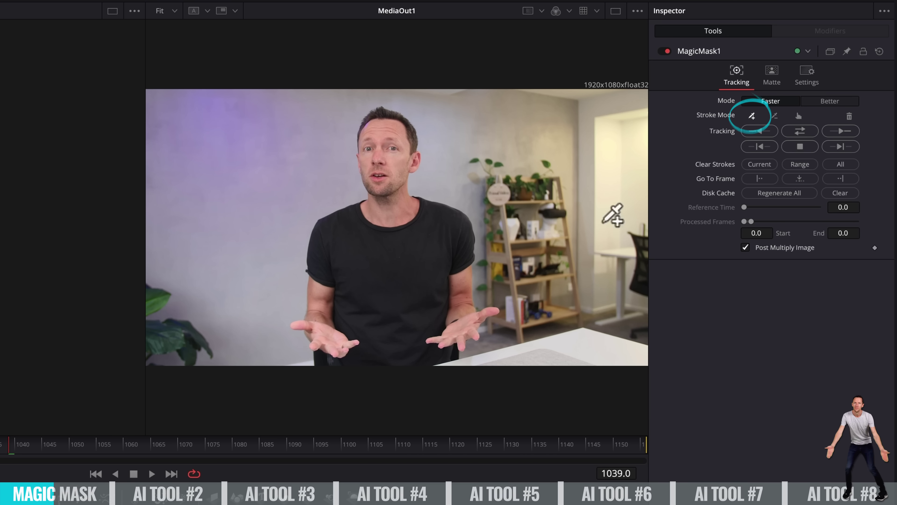
{"action": "mouse_move", "coordinate": [383, 355]}
{"action": "left_mouse_down"}
{"action": "mouse_move", "coordinate": [314, 311]}
{"action": "mouse_move", "coordinate": [335, 249]}
{"action": "mouse_move", "coordinate": [405, 280]}
{"action": "mouse_move", "coordinate": [407, 302]}
{"action": "mouse_move", "coordinate": [456, 284]}
{"action": "mouse_move", "coordinate": [455, 326]}
{"action": "mouse_move", "coordinate": [376, 152]}
{"action": "left_mouse_up"}
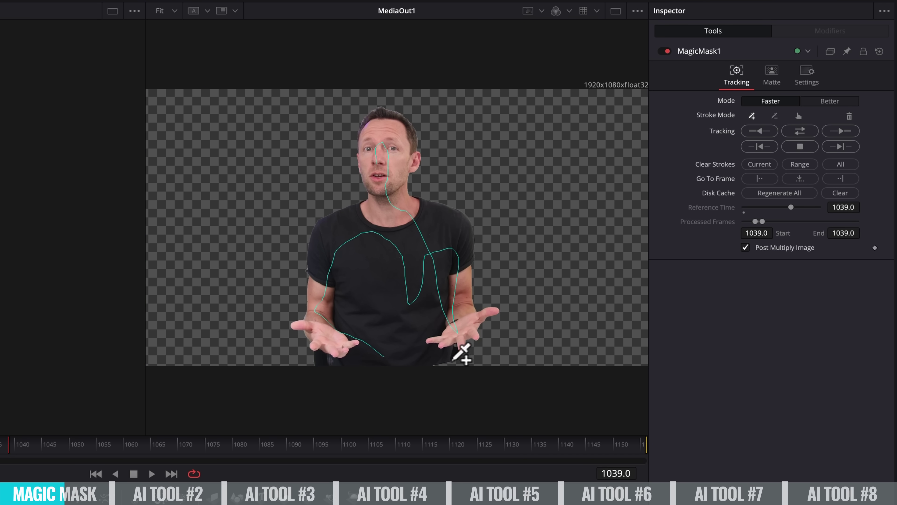
{"action": "left_click_drag", "start_coordinate": [446, 358], "coordinate": [450, 365]}
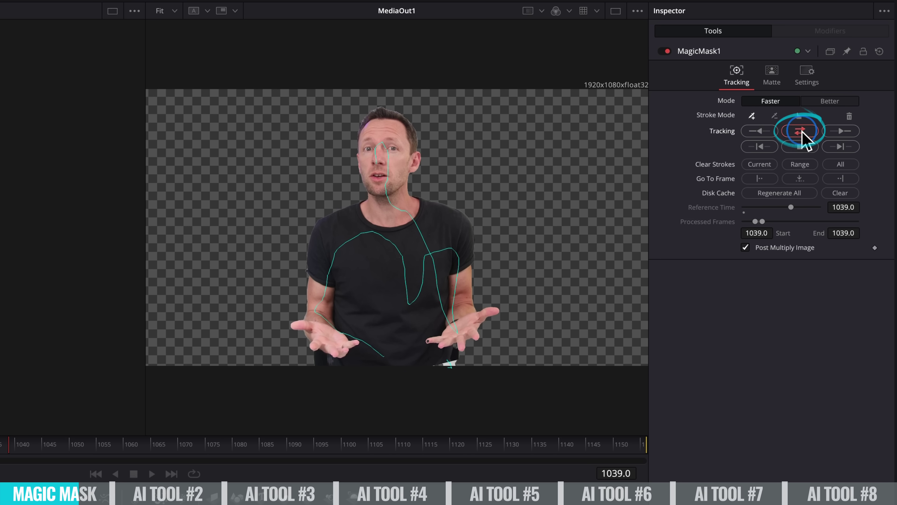
{"action": "left_click", "coordinate": [800, 132]}
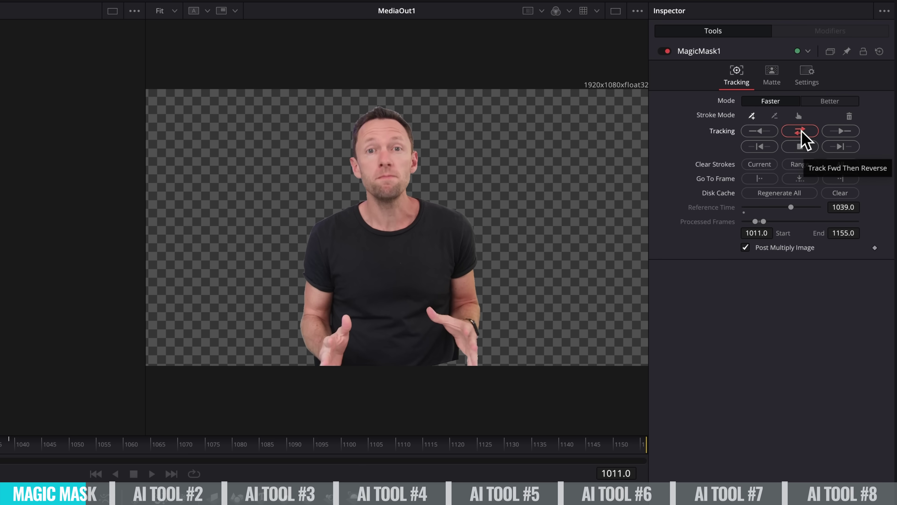
On the Edit page, move the short first clip from Video 1 up to Video 2 at about 01:00:10.
{"action": "left_click", "coordinate": [406, 474]}
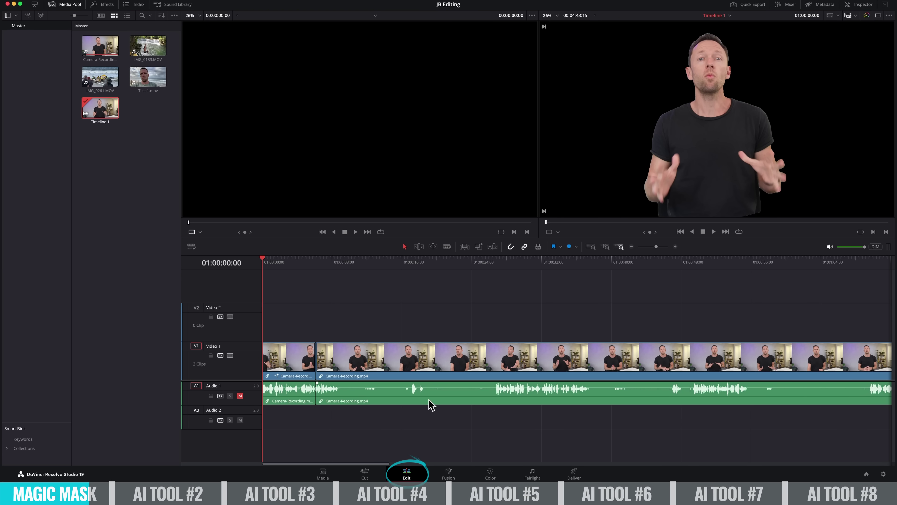
{"action": "left_click_drag", "start_coordinate": [260, 267], "coordinate": [287, 261]}
{"action": "left_click", "coordinate": [293, 340]}
{"action": "left_click_drag", "start_coordinate": [293, 340], "coordinate": [382, 301]}
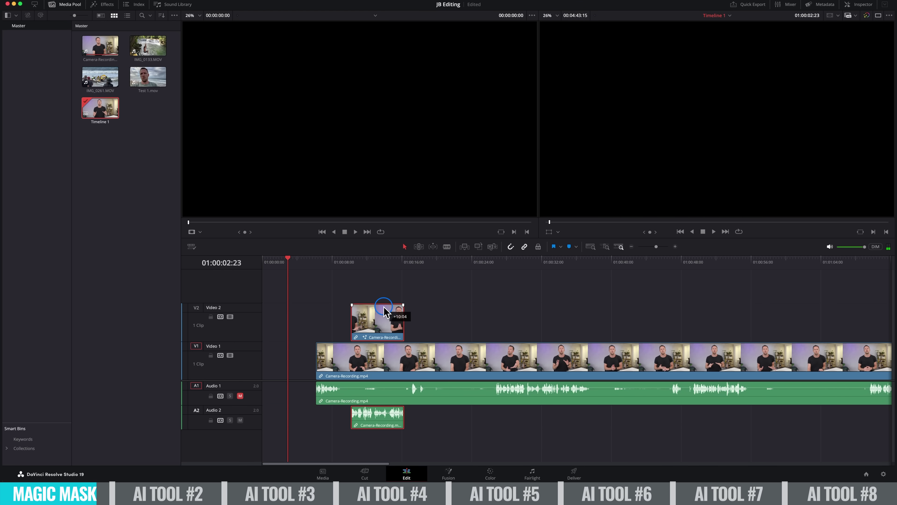
{"action": "left_click", "coordinate": [373, 262]}
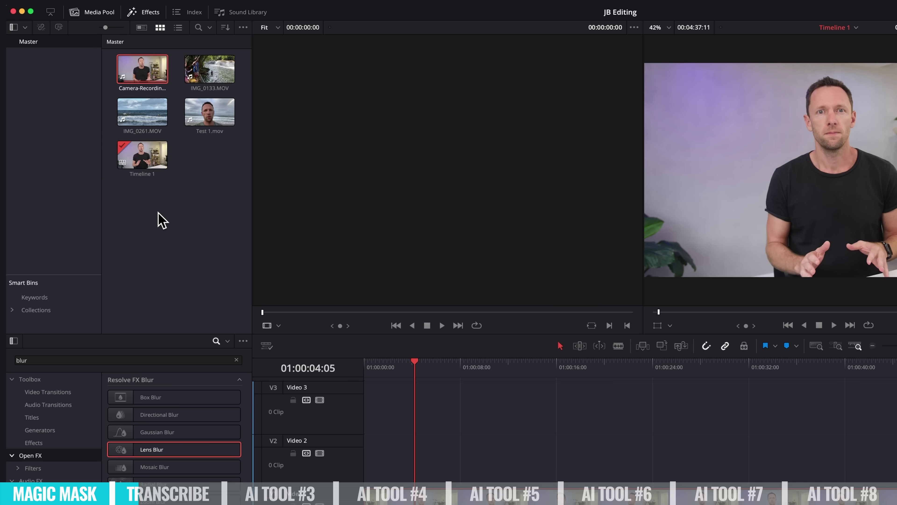
Transcribe Camera-Recording.mp4's audio from the Media Pool's Audio Transcription menu.
{"action": "left_click", "coordinate": [154, 67]}
{"action": "right_click", "coordinate": [149, 72]}
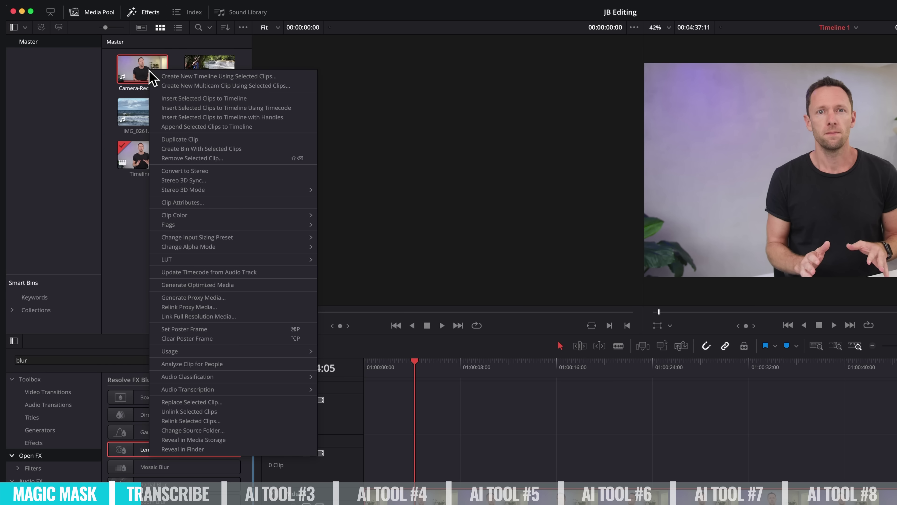
{"action": "mouse_move", "coordinate": [190, 392]}
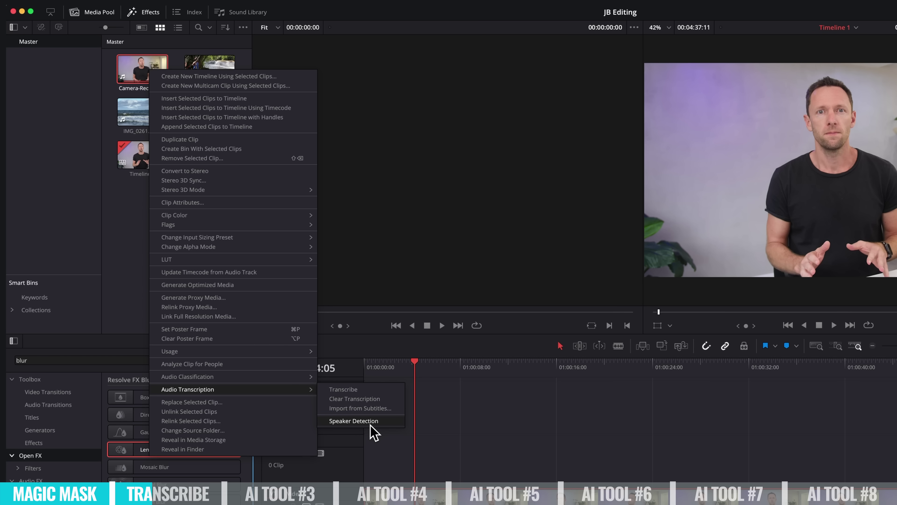
{"action": "left_click", "coordinate": [370, 389]}
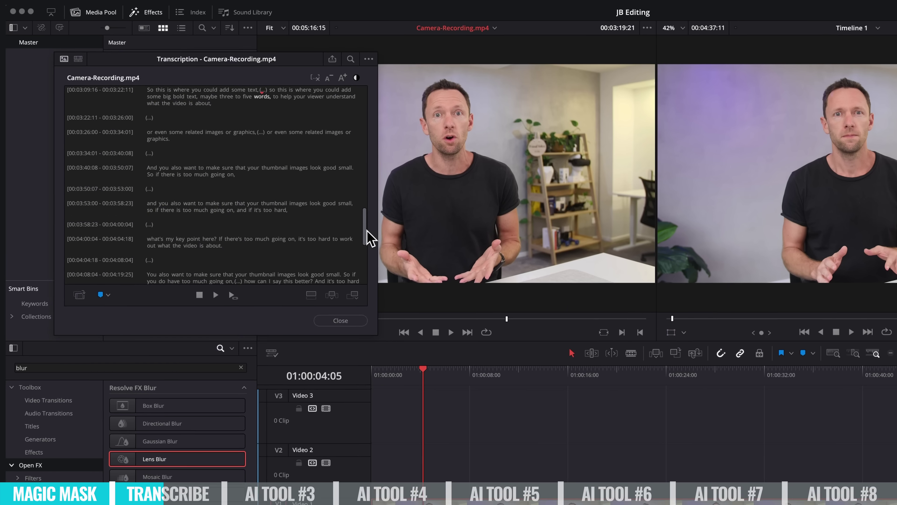
Select the transcript passage 00:01:22:04–00:01:31:07 and insert it into the timeline.
{"action": "scroll", "coordinate": [353, 226], "scroll_direction": "up", "scroll_amount": 10}
{"action": "left_click_drag", "start_coordinate": [414, 135], "coordinate": [414, 187]}
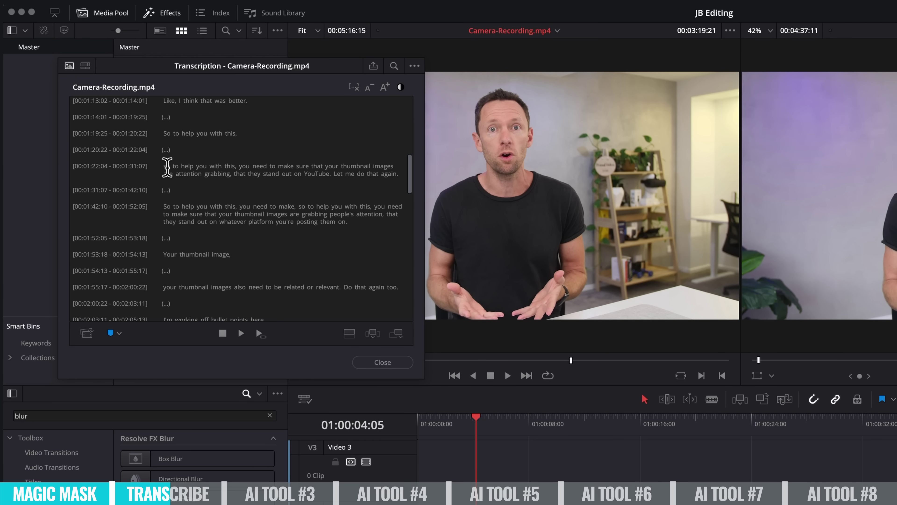
{"action": "left_click_drag", "start_coordinate": [167, 166], "coordinate": [399, 172]}
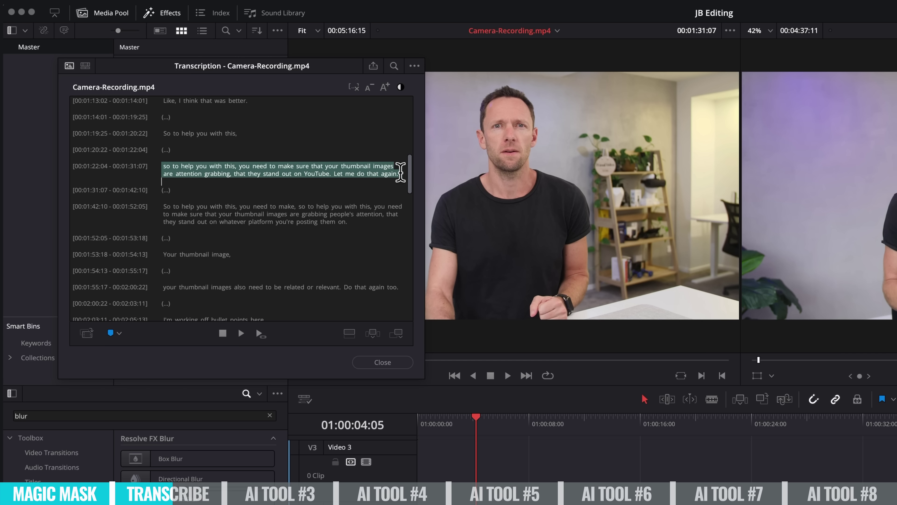
{"action": "left_click", "coordinate": [372, 333]}
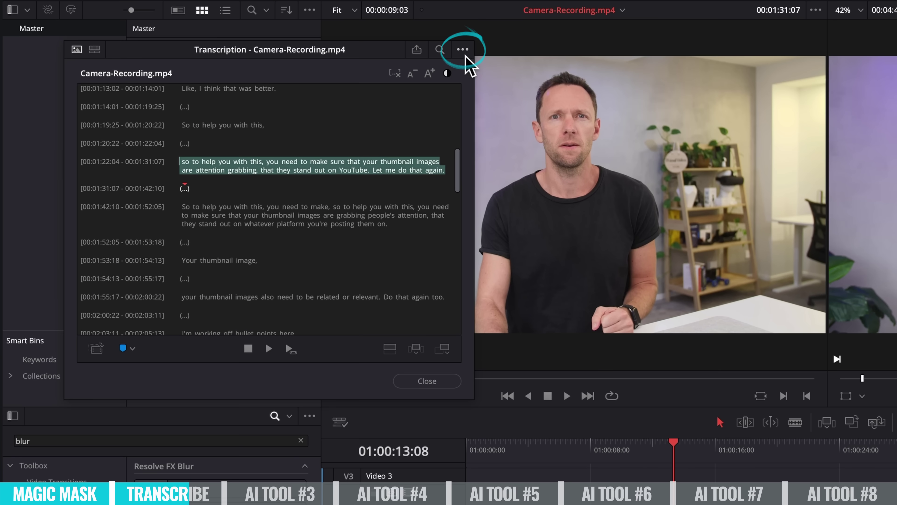
{"action": "left_click", "coordinate": [311, 19]}
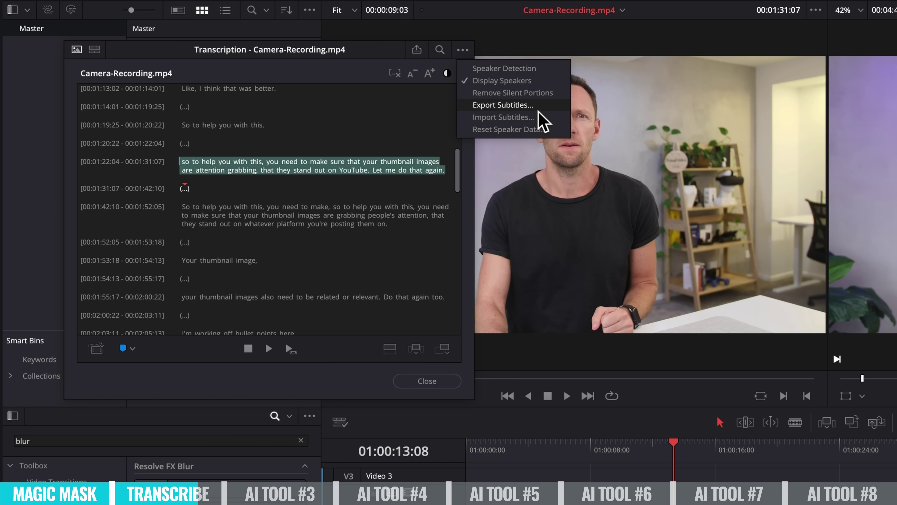
Mark silent portions in the transcript, then insert passages 00:01:19:25 to 00:01:55:17 into the timeline.
{"action": "left_click", "coordinate": [547, 93]}
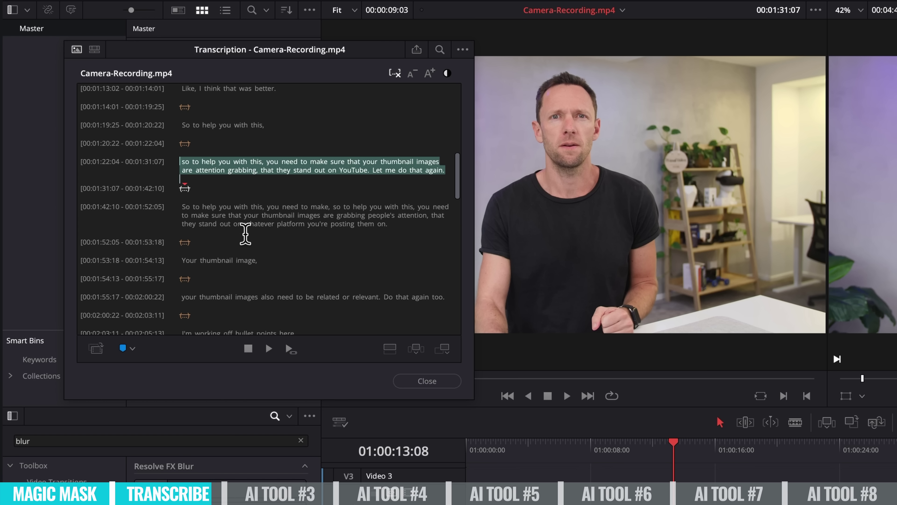
{"action": "left_click_drag", "start_coordinate": [180, 125], "coordinate": [445, 297]}
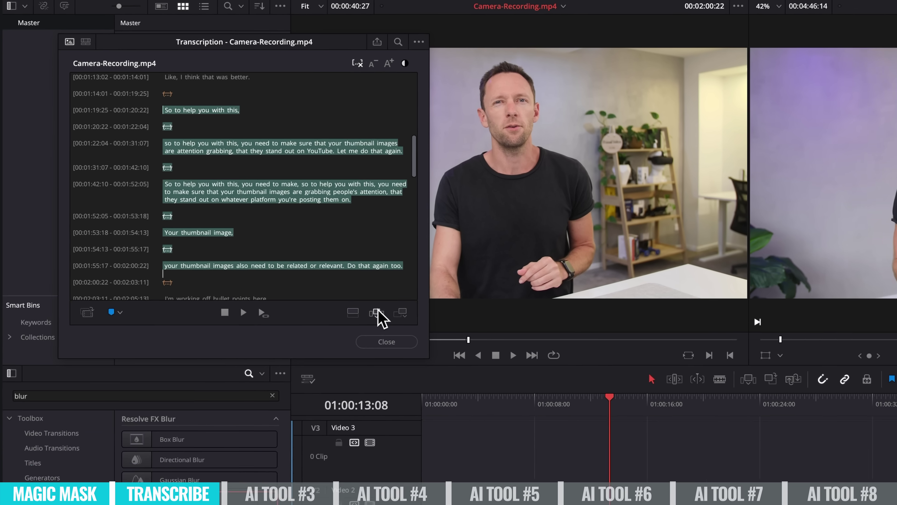
{"action": "left_click", "coordinate": [376, 311]}
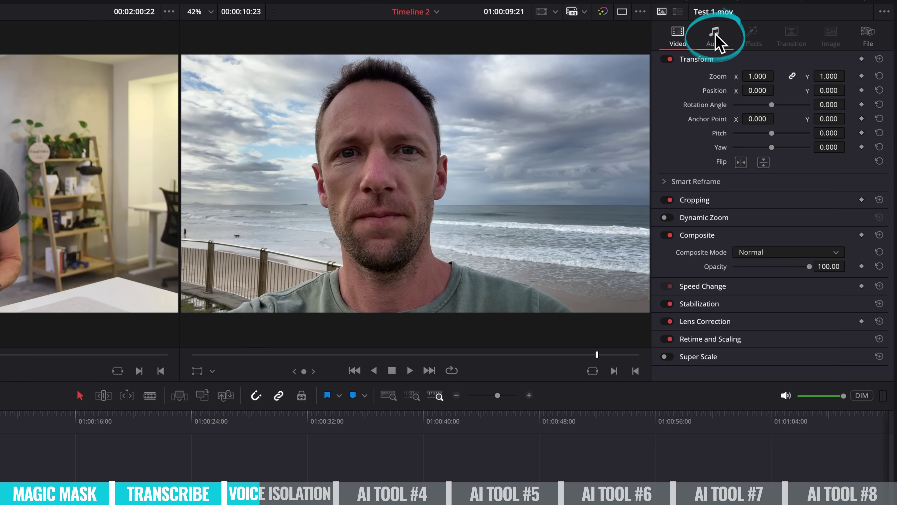
Enable Voice Isolation at amount 90 for Test 1.mov and play the timeline from the start.
{"action": "left_click", "coordinate": [787, 31]}
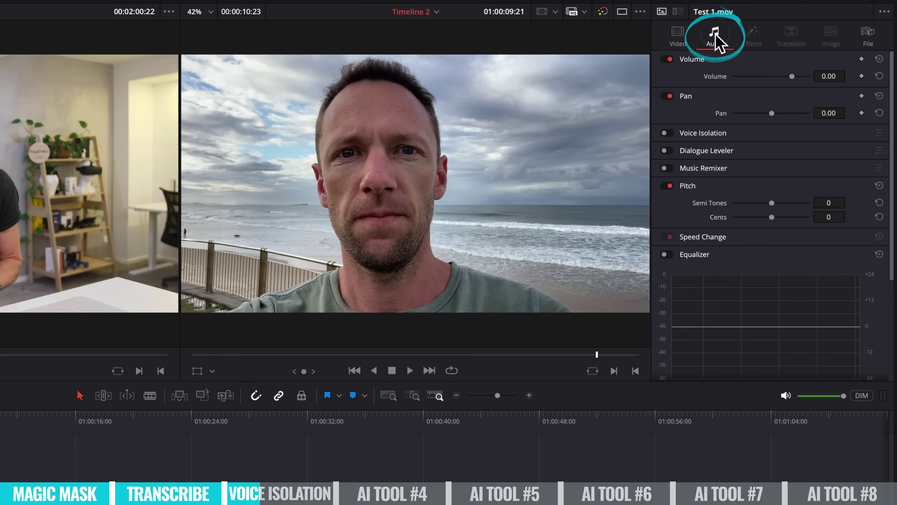
{"action": "left_click", "coordinate": [665, 133]}
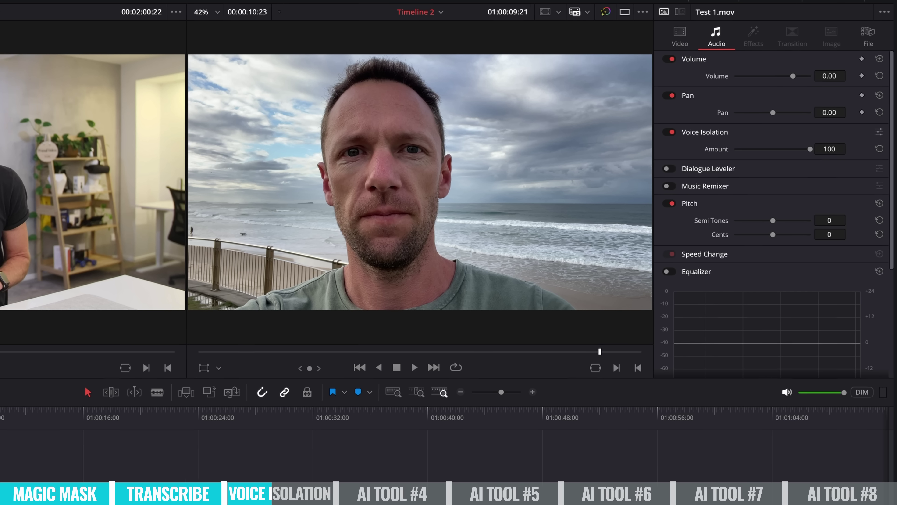
{"action": "key", "text": "Home"}
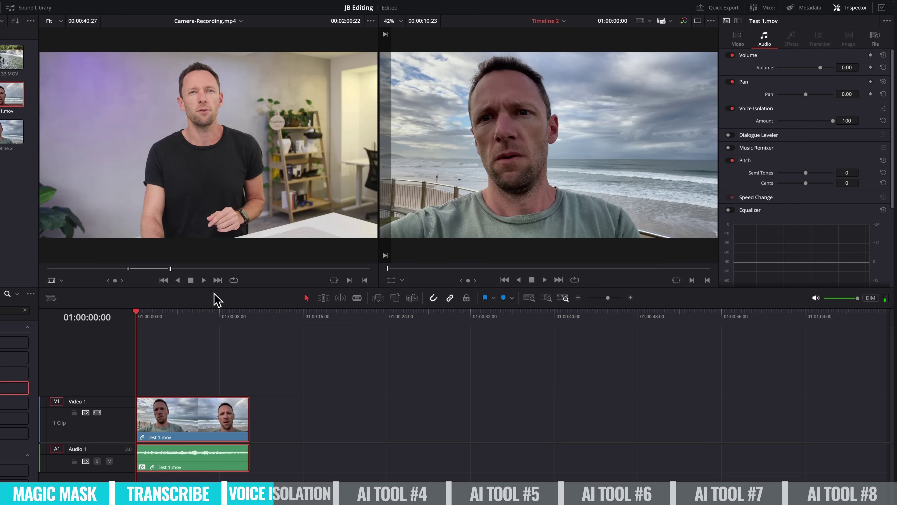
{"action": "key", "text": "space"}
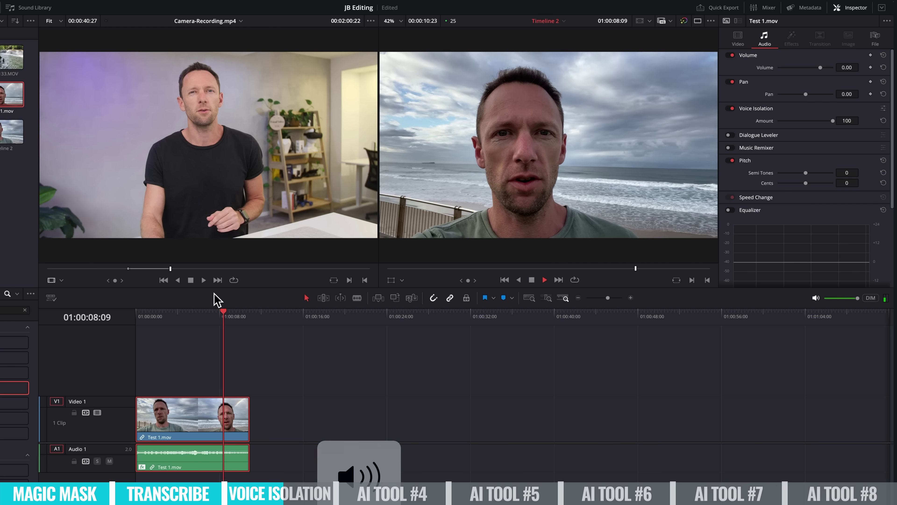
{"action": "key", "text": "space"}
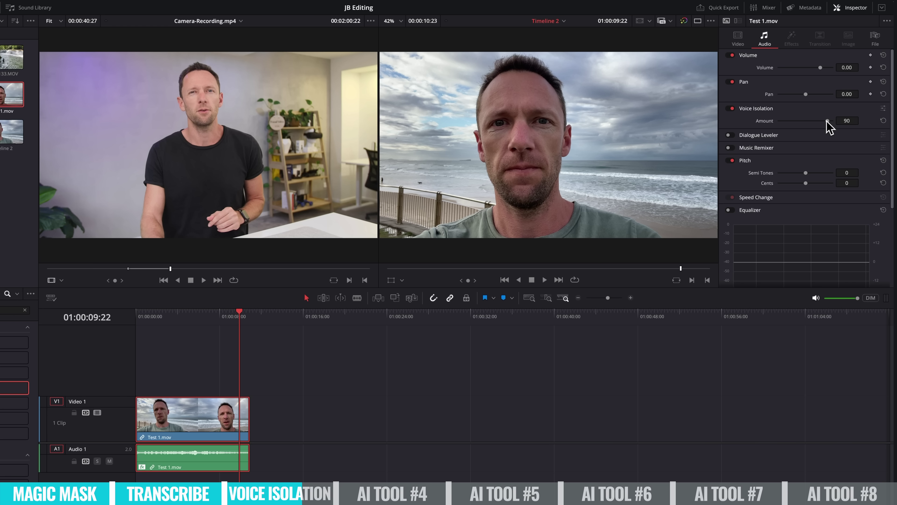
{"action": "left_click", "coordinate": [138, 316]}
{"action": "key", "text": "space"}
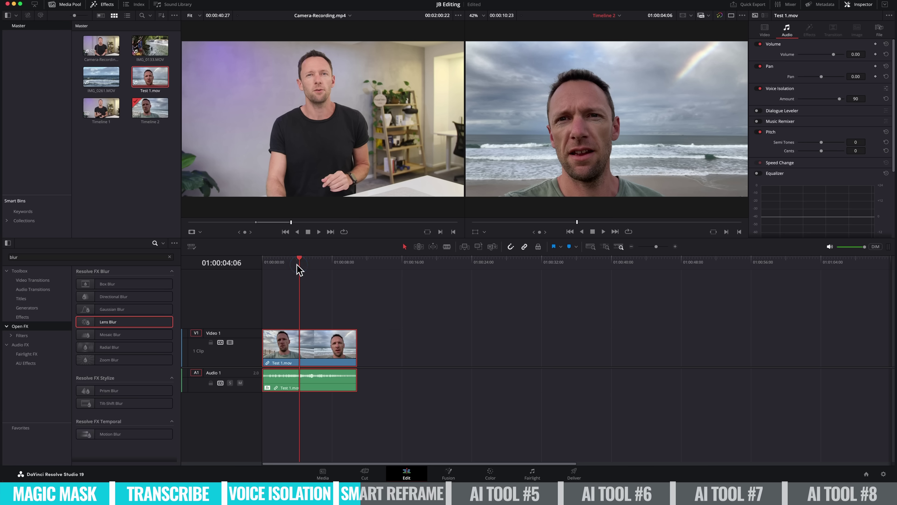
Switch the project timeline to vertical 2160 x 3840 resolution in Project Settings and save.
{"action": "left_click_drag", "start_coordinate": [300, 268], "coordinate": [282, 265]}
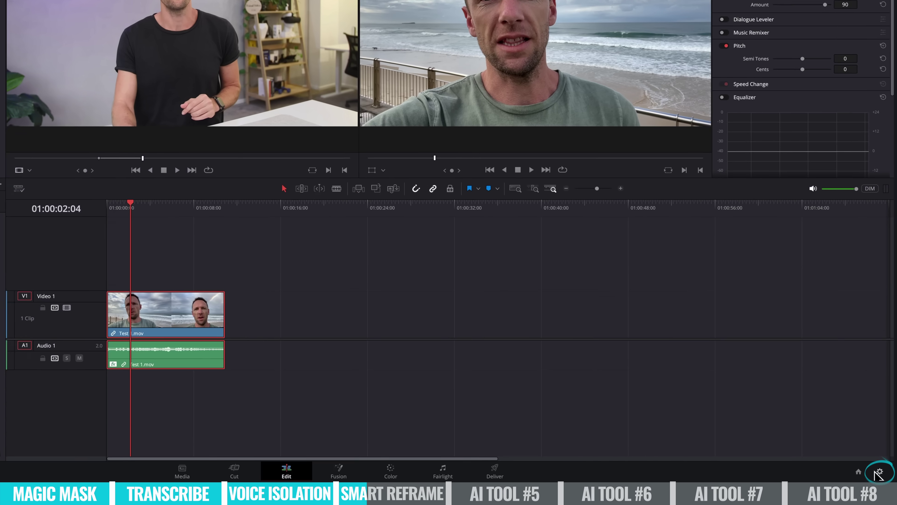
{"action": "left_click", "coordinate": [883, 474]}
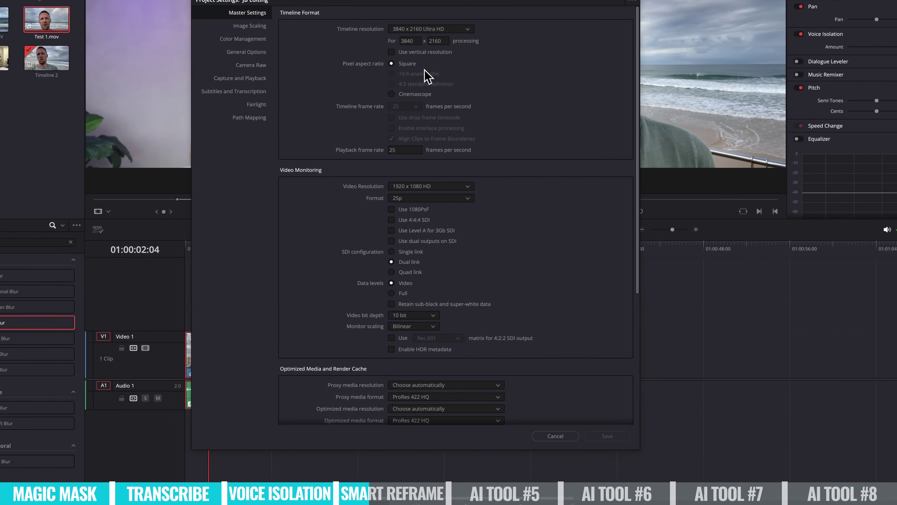
{"action": "left_click", "coordinate": [424, 74]}
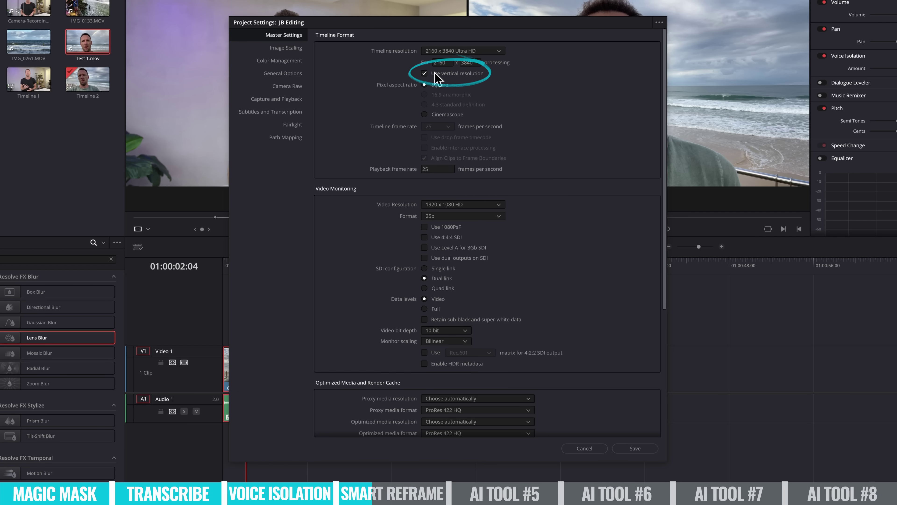
{"action": "left_click", "coordinate": [635, 448]}
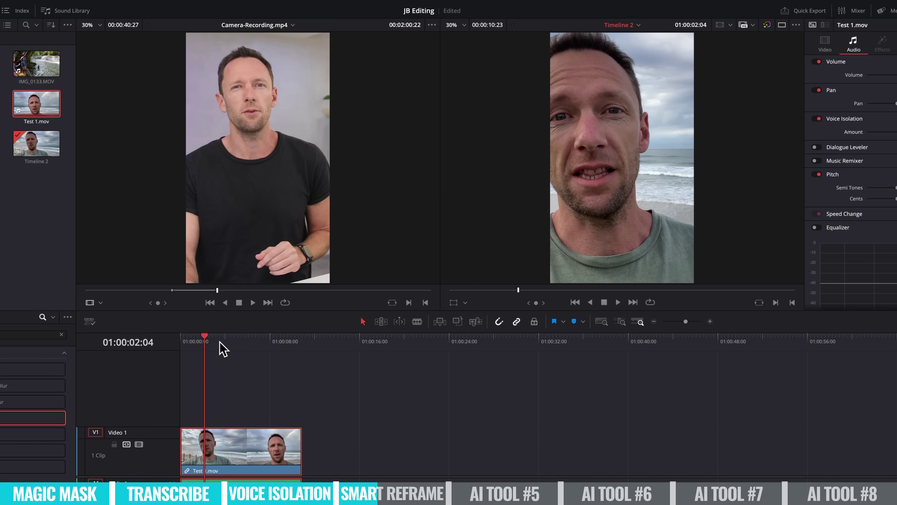
{"action": "mouse_move", "coordinate": [219, 341]}
{"action": "left_mouse_down"}
{"action": "mouse_move", "coordinate": [268, 342]}
{"action": "mouse_move", "coordinate": [203, 341]}
{"action": "left_mouse_up"}
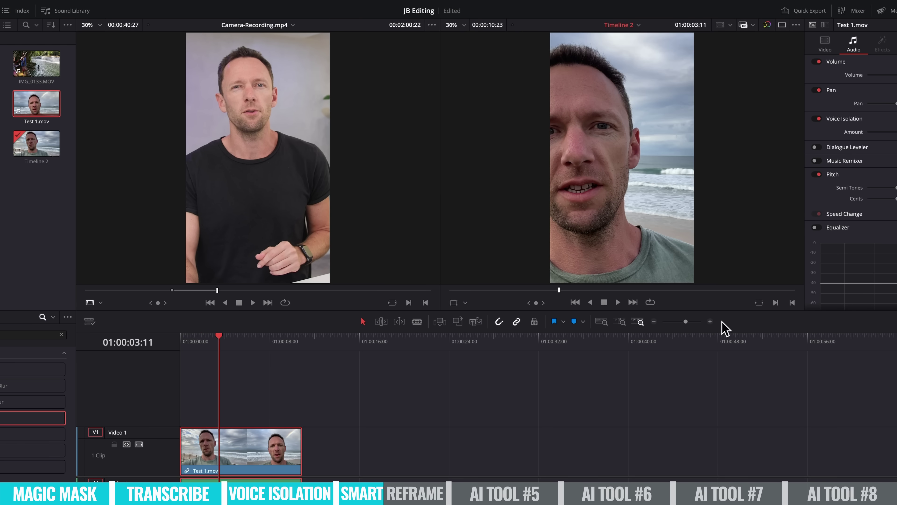
Smart Reframe Test 1.mov with Object of Interest on Auto, then scrub to check the framing.
{"action": "left_click", "coordinate": [825, 44]}
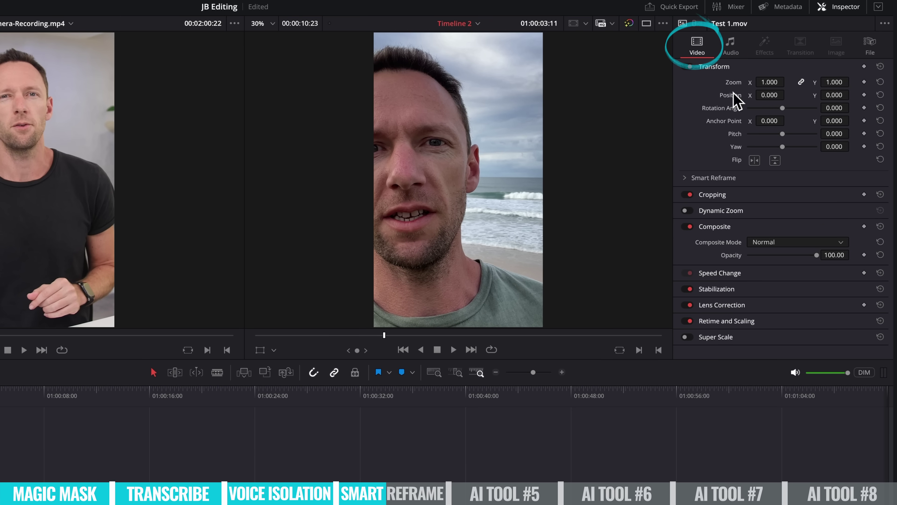
{"action": "left_click", "coordinate": [684, 181]}
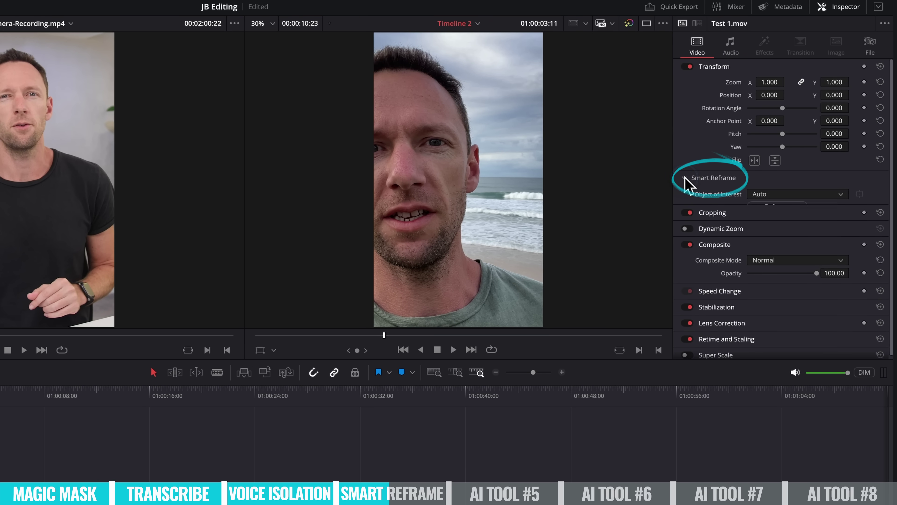
{"action": "left_click", "coordinate": [819, 195]}
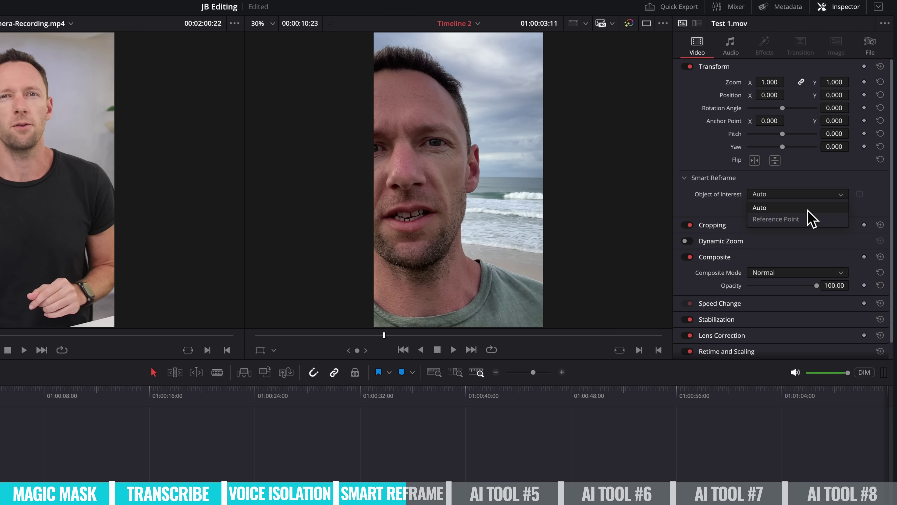
{"action": "left_click", "coordinate": [808, 209]}
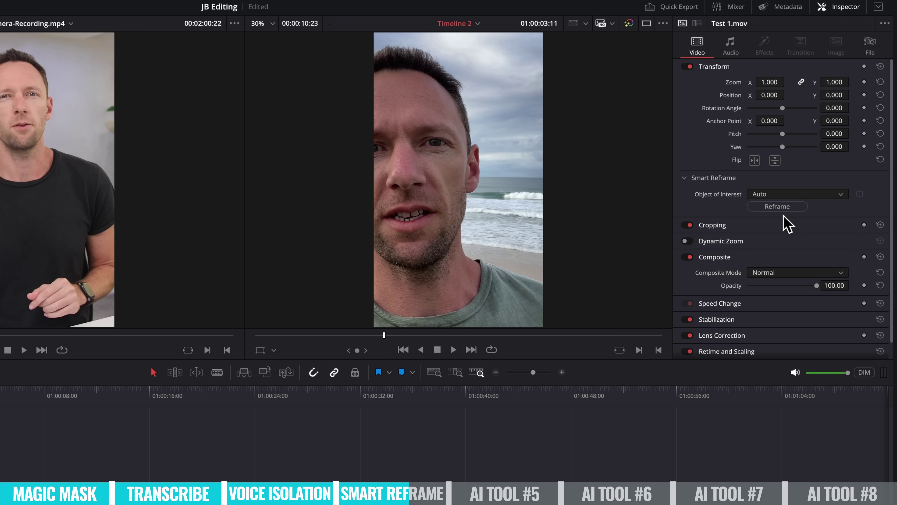
{"action": "left_click", "coordinate": [783, 208]}
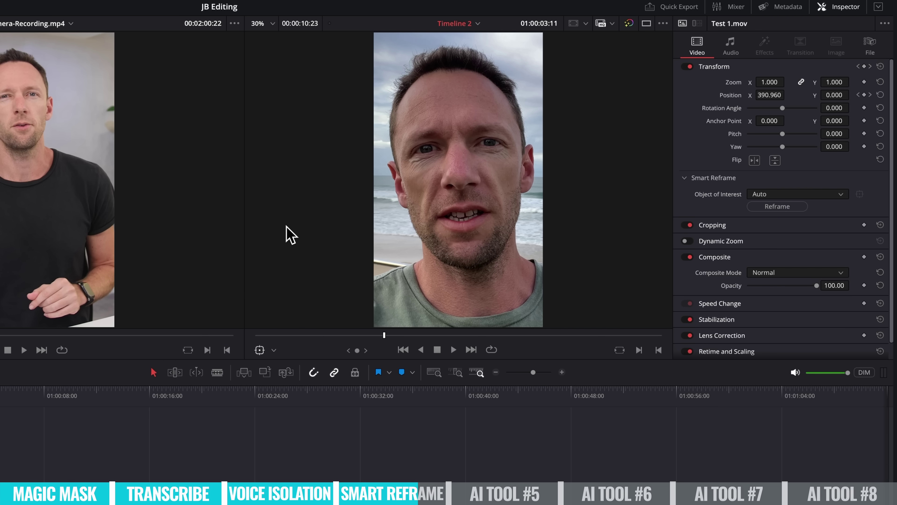
{"action": "left_click_drag", "start_coordinate": [133, 309], "coordinate": [175, 311]}
{"action": "left_click_drag", "start_coordinate": [233, 281], "coordinate": [305, 284]}
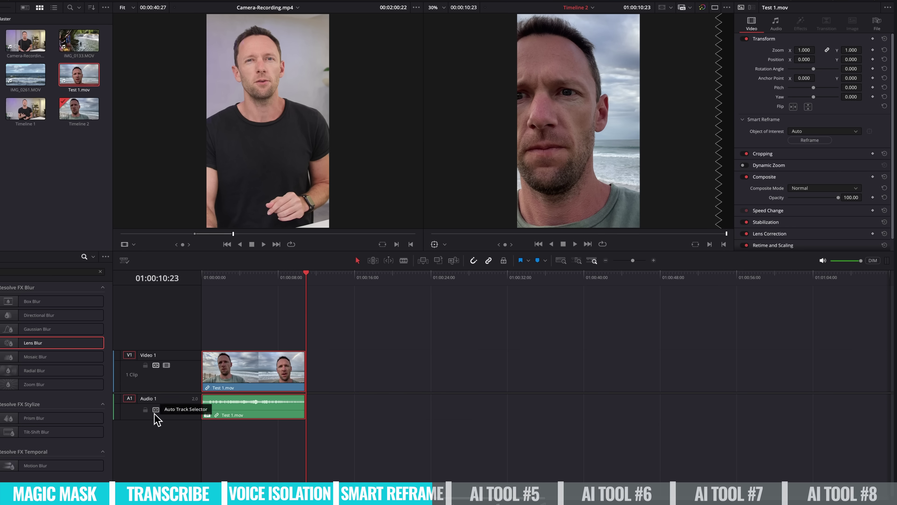
Mute track A1 and scrub from the timeline start to preview the reframed clip.
{"action": "left_click", "coordinate": [177, 409]}
{"action": "left_click", "coordinate": [203, 277]}
{"action": "left_click_drag", "start_coordinate": [203, 277], "coordinate": [296, 279]}
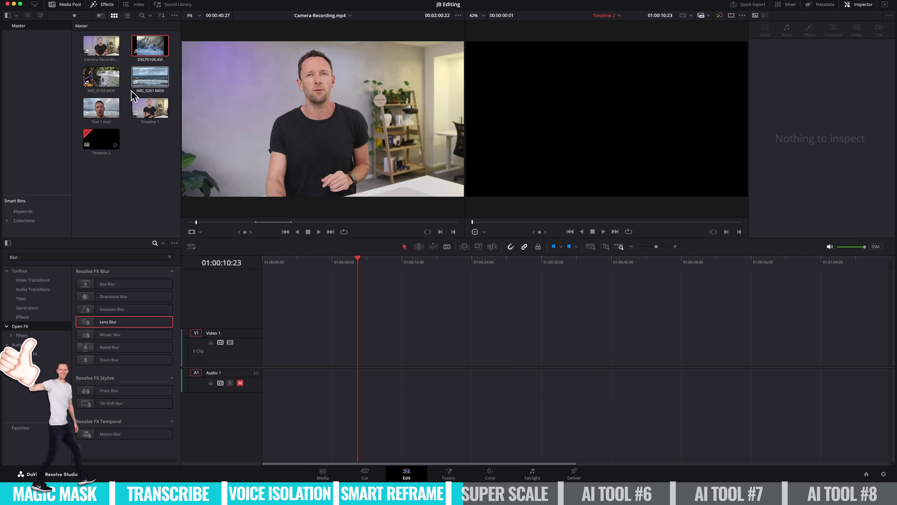
Add DSCF0104.AVI to Timeline 2, preview the helicopter footage, and select the clip.
{"action": "left_click_drag", "start_coordinate": [152, 46], "coordinate": [265, 362]}
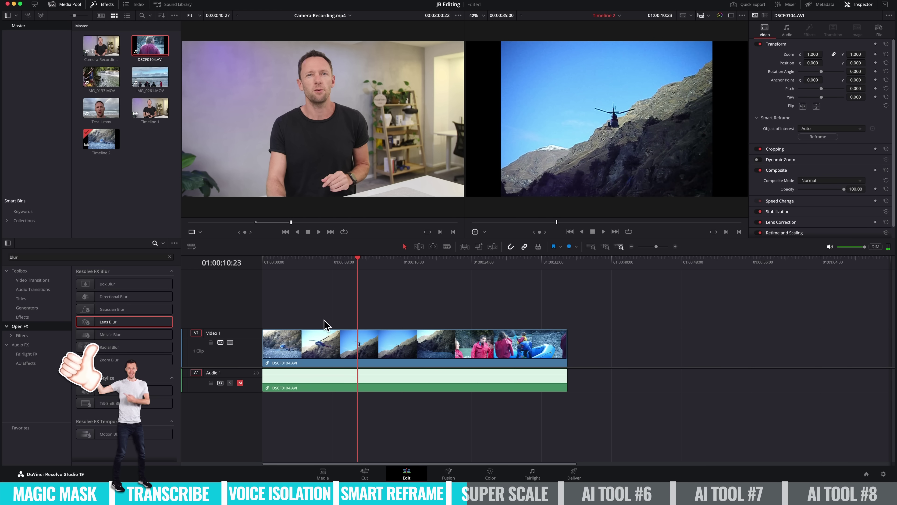
{"action": "left_click", "coordinate": [267, 262]}
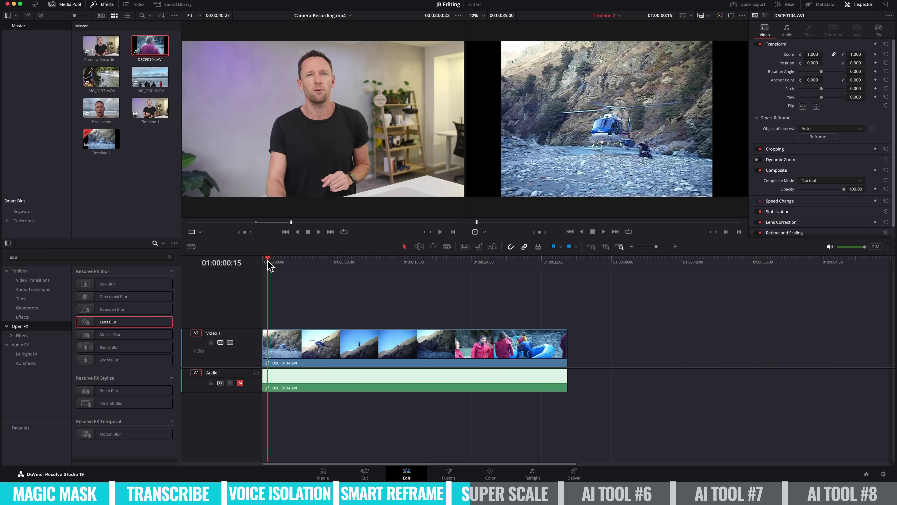
{"action": "key", "text": "space"}
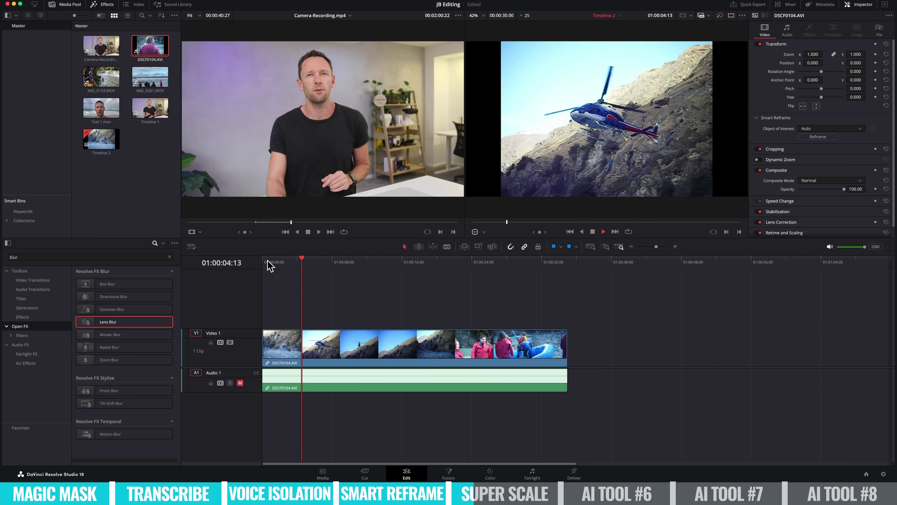
{"action": "key", "text": "space"}
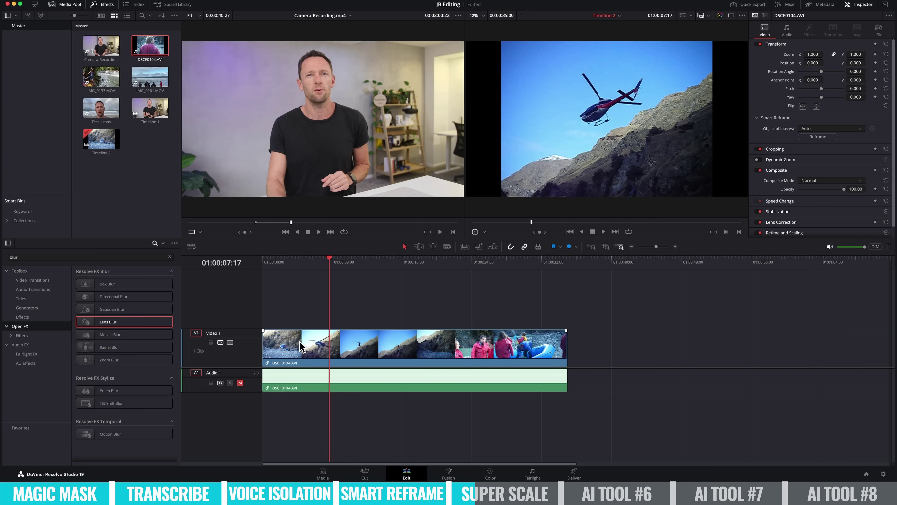
{"action": "left_click", "coordinate": [300, 344]}
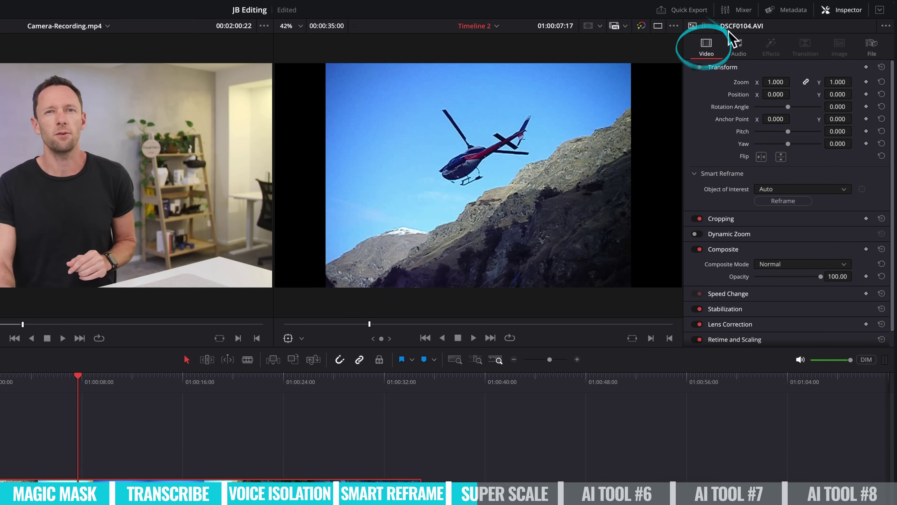
Enable Super Scale on DSCF0104.AVI, keeping the 2x Enhanced scale factor.
{"action": "scroll", "coordinate": [731, 279], "scroll_direction": "down", "scroll_amount": 1}
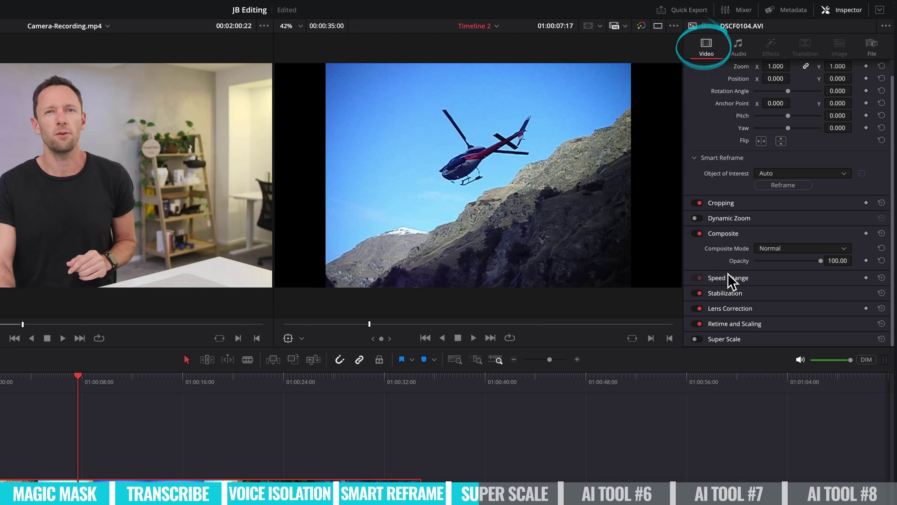
{"action": "left_click", "coordinate": [696, 339]}
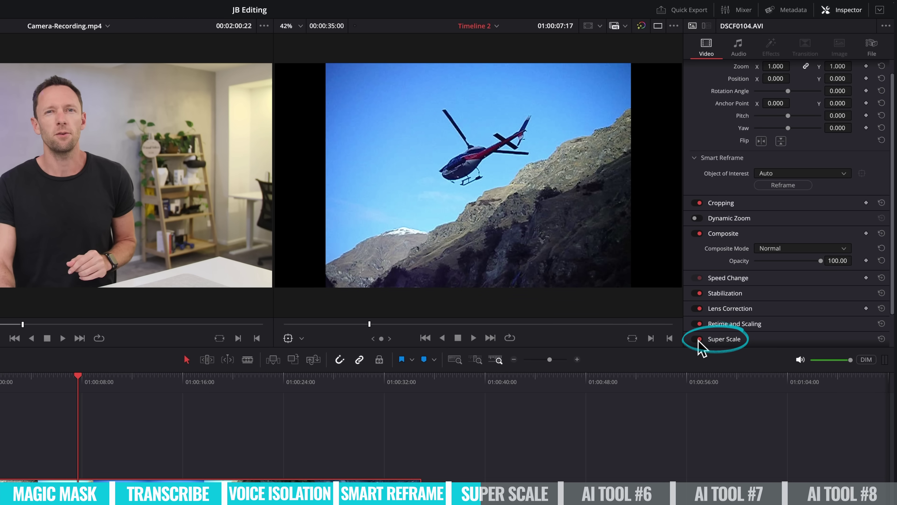
{"action": "left_click", "coordinate": [698, 340]}
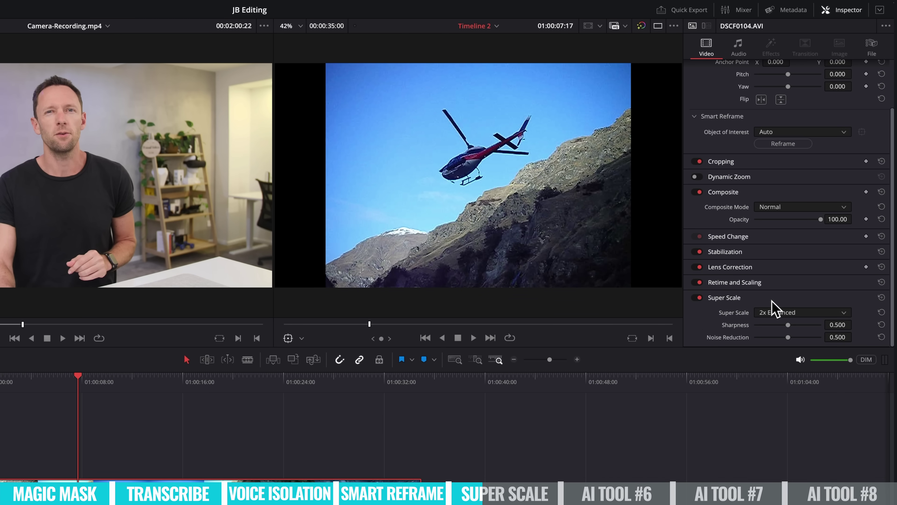
{"action": "left_click", "coordinate": [771, 313]}
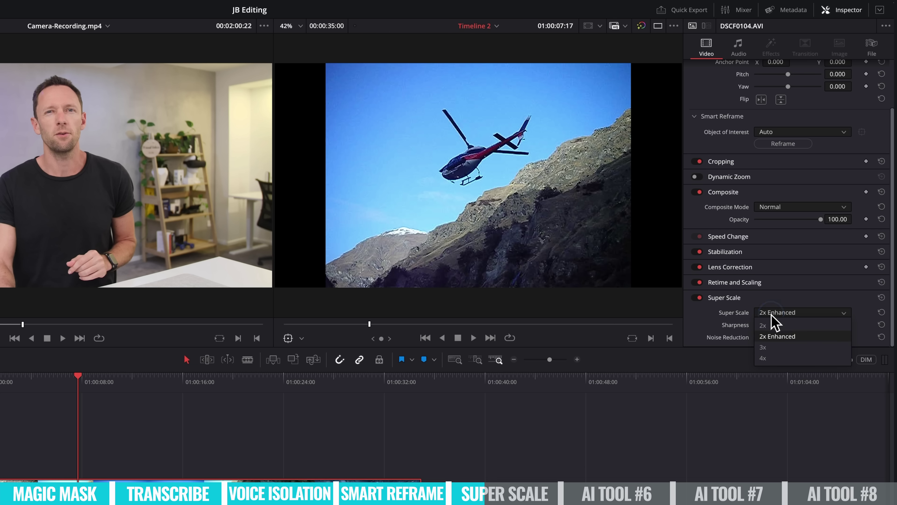
{"action": "left_click", "coordinate": [727, 311]}
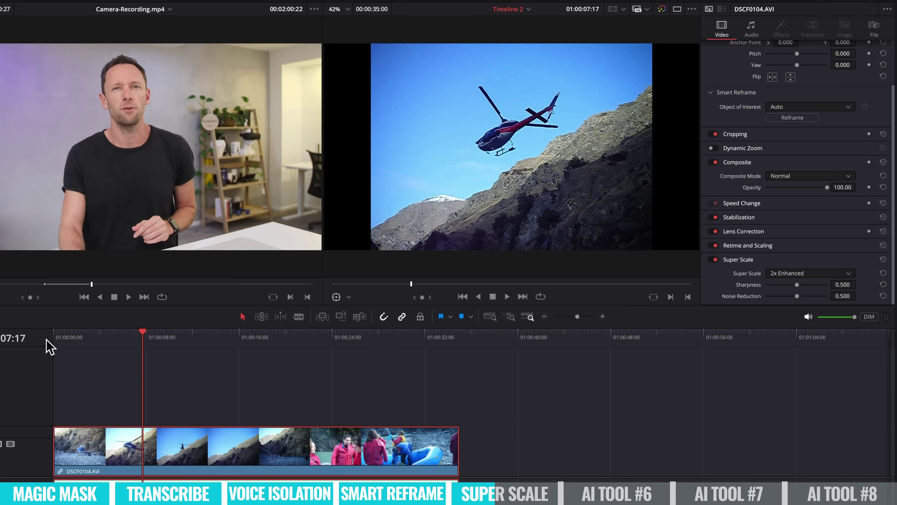
Play the upscaled clip from the start and toggle Super Scale off and on to compare.
{"action": "left_click_drag", "start_coordinate": [85, 343], "coordinate": [16, 340]}
{"action": "key", "text": "space"}
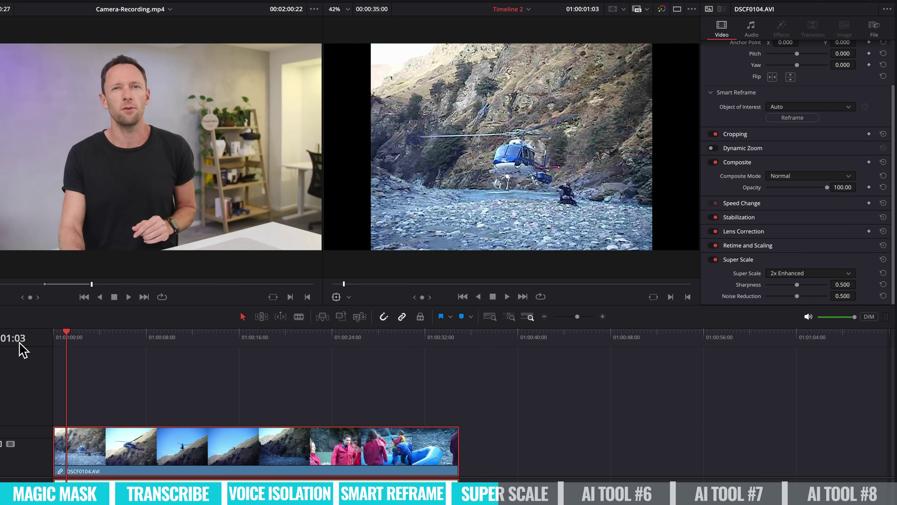
{"action": "left_click", "coordinate": [65, 346]}
{"action": "left_click", "coordinate": [715, 260]}
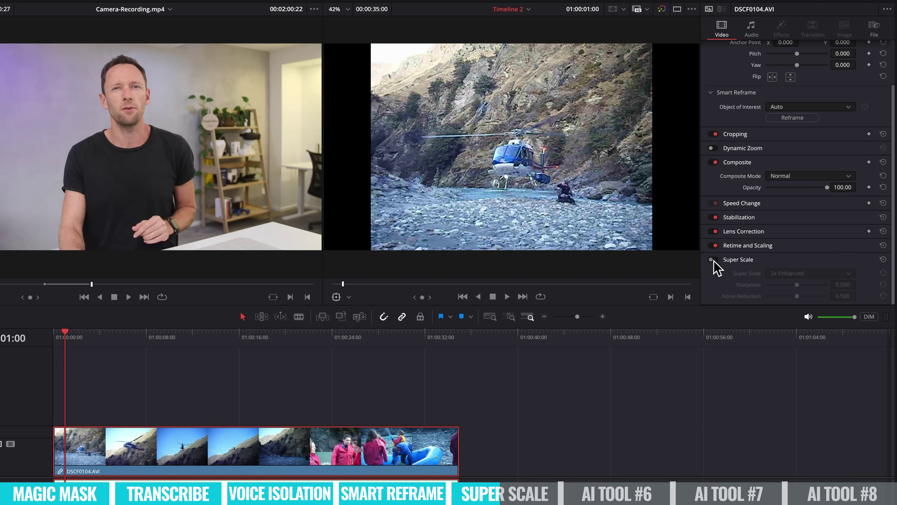
{"action": "left_click", "coordinate": [714, 260]}
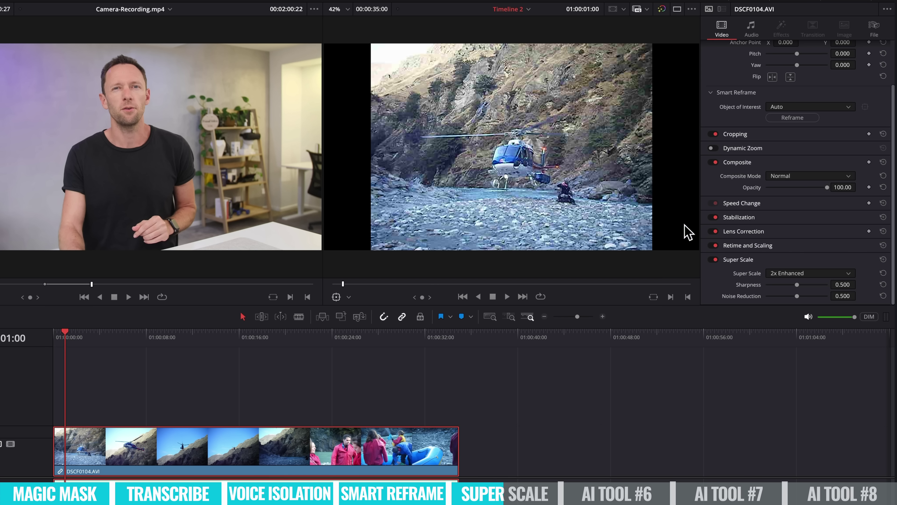
Set Super Scale to 4x with Sharpness Low and Noise Reduction High.
{"action": "left_click", "coordinate": [786, 275]}
{"action": "left_click", "coordinate": [787, 316]}
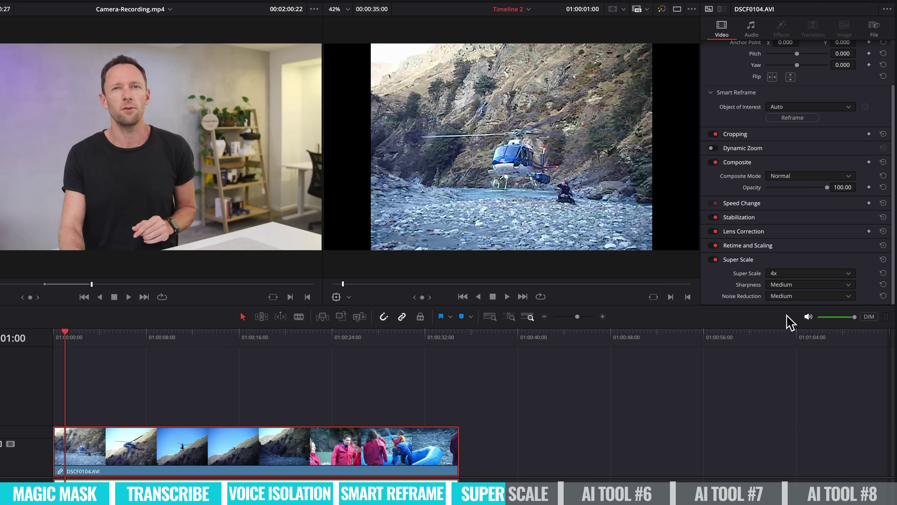
{"action": "left_click", "coordinate": [809, 284]}
{"action": "left_click", "coordinate": [770, 299]}
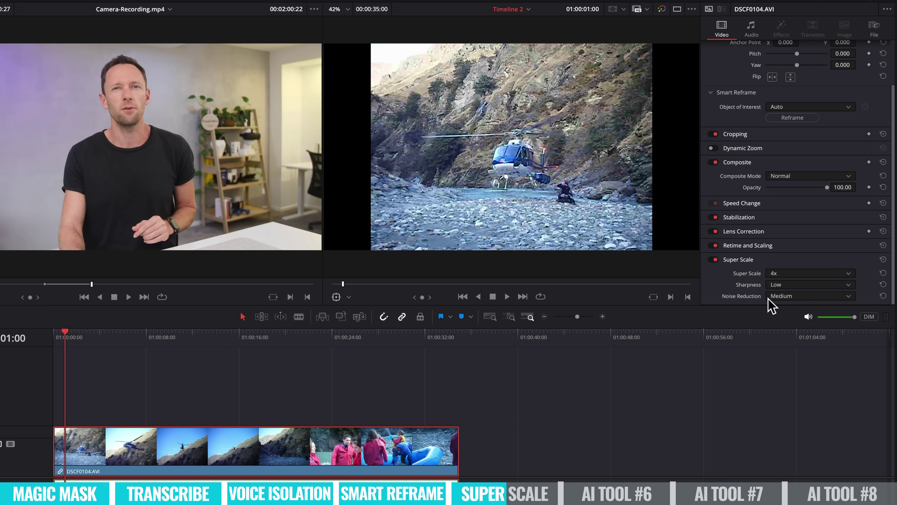
{"action": "left_click", "coordinate": [780, 299]}
{"action": "left_click", "coordinate": [788, 326]}
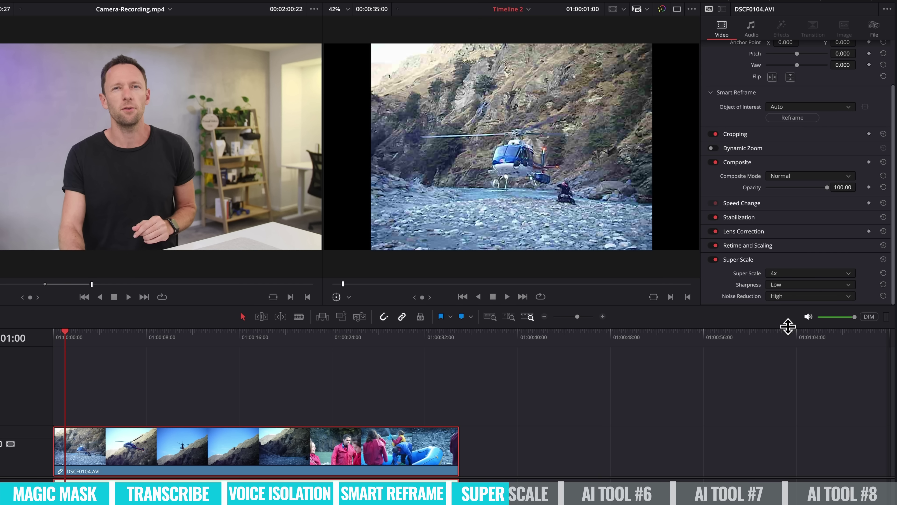
Compare 4x playback with Super Scale off, then re-enable Super Scale.
{"action": "left_click", "coordinate": [55, 340]}
{"action": "key", "text": "space"}
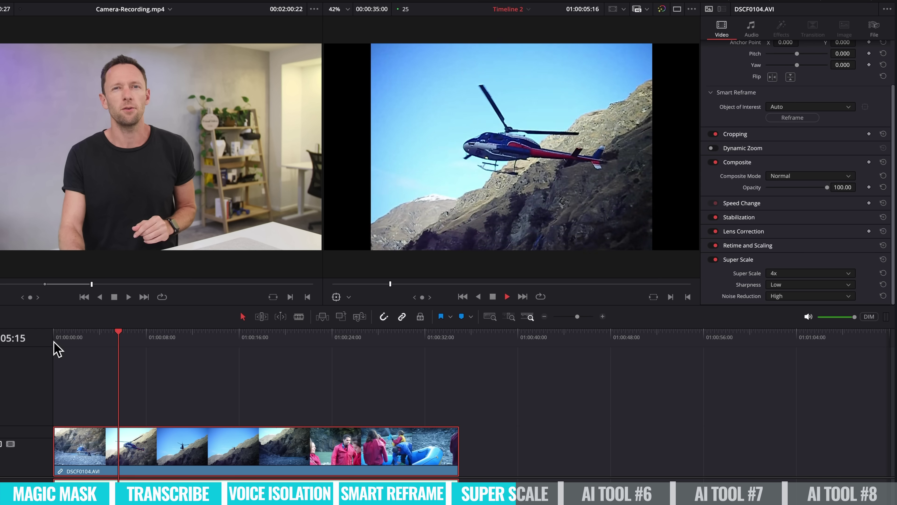
{"action": "key", "text": "space"}
{"action": "left_click", "coordinate": [87, 333]}
{"action": "left_click", "coordinate": [713, 259]}
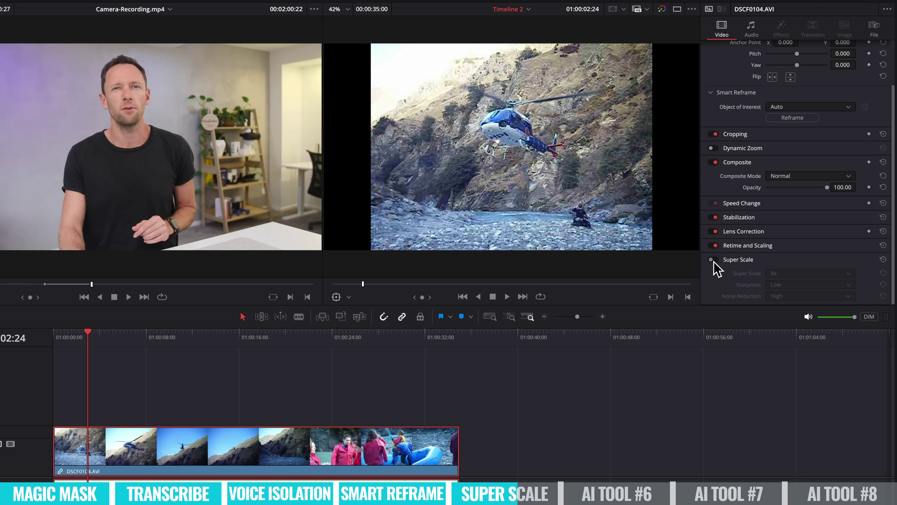
{"action": "key", "text": "space"}
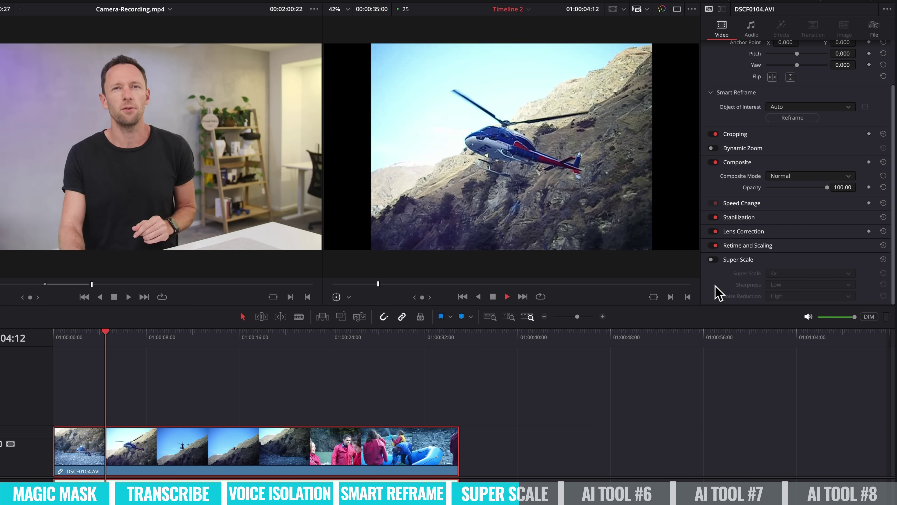
{"action": "key", "text": "space"}
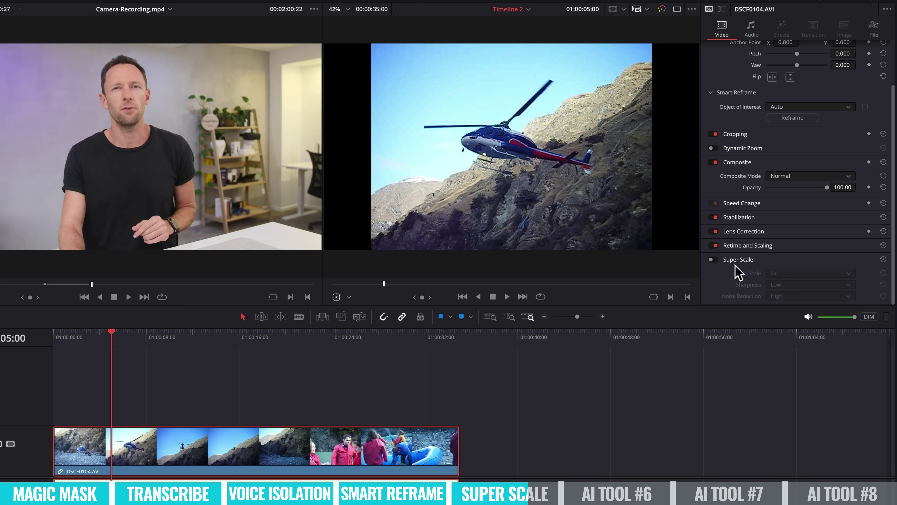
{"action": "left_click", "coordinate": [712, 259]}
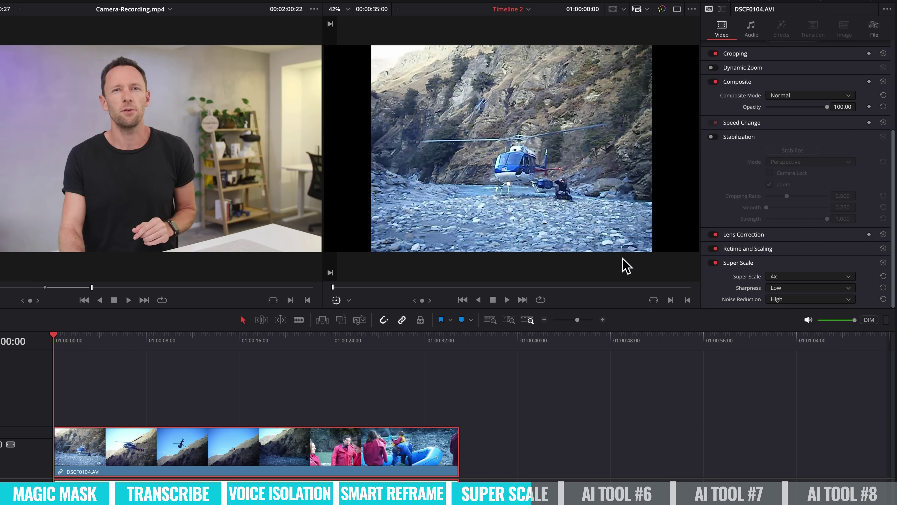
Enable Stabilization on the helicopter clip, adjust the cropping ratio, stabilize, and play the result.
{"action": "left_click_drag", "start_coordinate": [63, 336], "coordinate": [117, 332]}
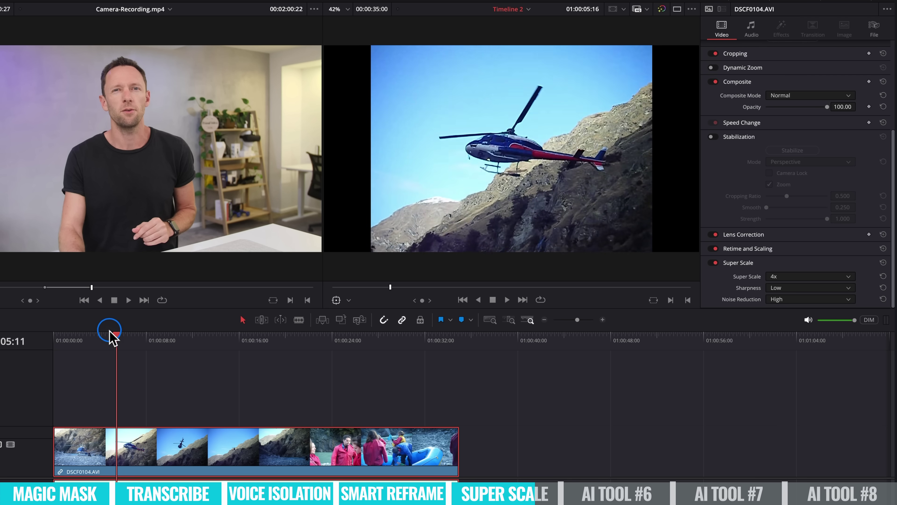
{"action": "key", "text": "Home"}
{"action": "left_click", "coordinate": [712, 137]}
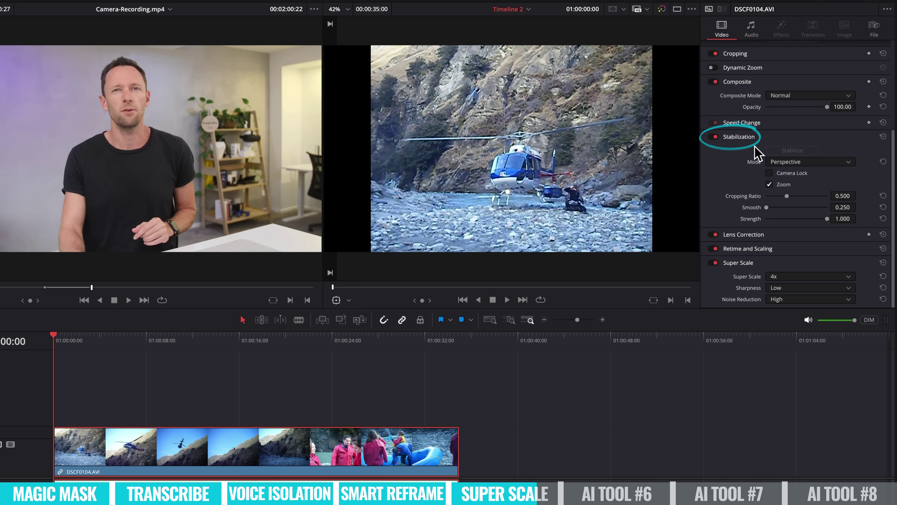
{"action": "left_click_drag", "start_coordinate": [787, 196], "coordinate": [781, 196]}
{"action": "left_click", "coordinate": [793, 150]}
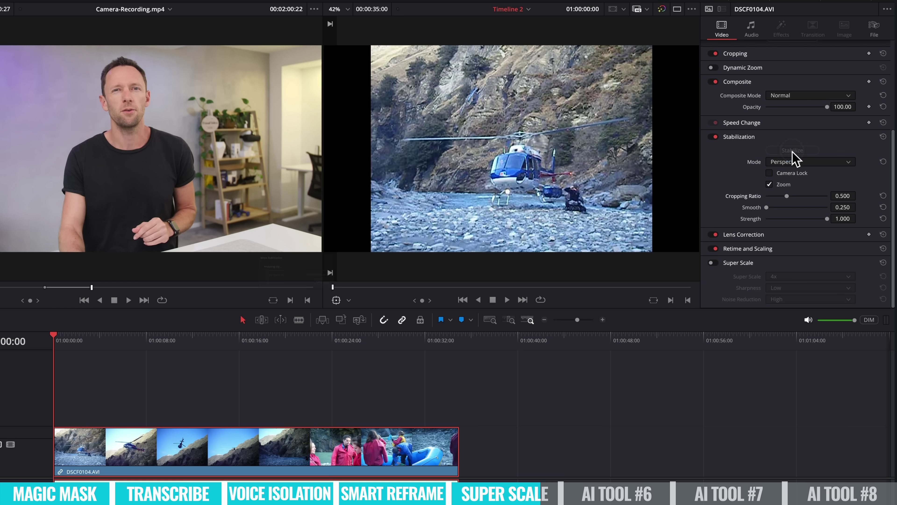
{"action": "left_click", "coordinate": [507, 300]}
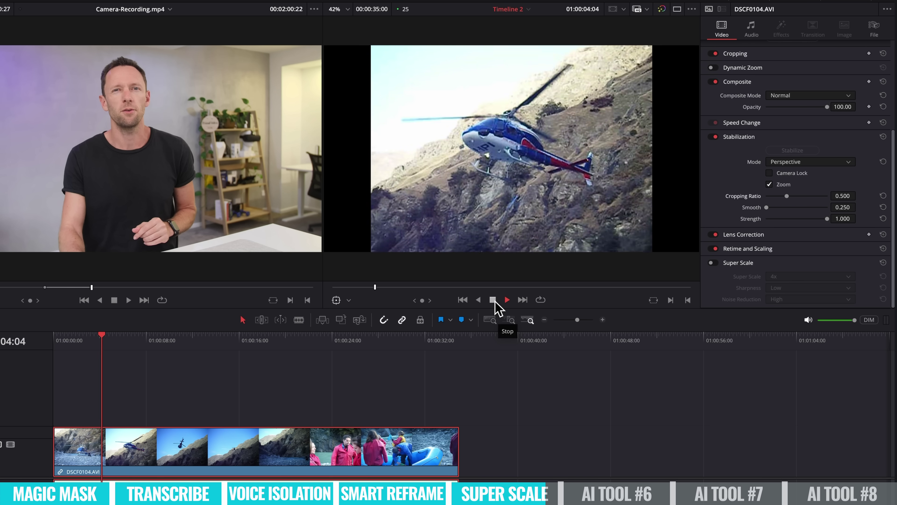
{"action": "left_click", "coordinate": [492, 300]}
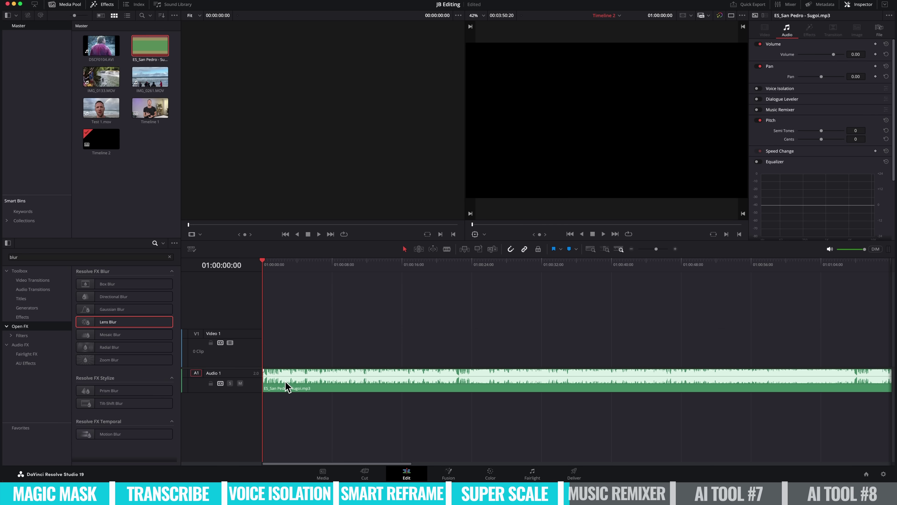
Enable Music Remixer on ES_San Pedro - Sugoi.mp3 and play the song's original mix.
{"action": "left_click", "coordinate": [282, 388]}
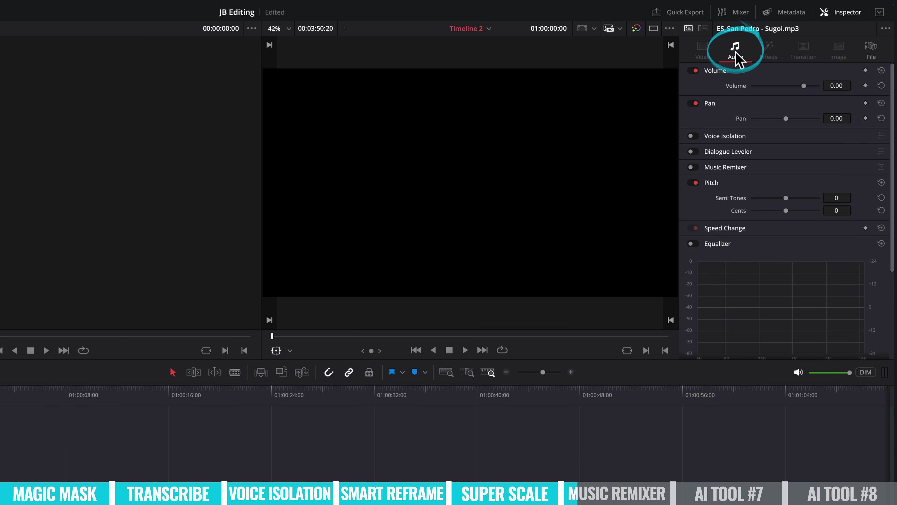
{"action": "left_click", "coordinate": [692, 167]}
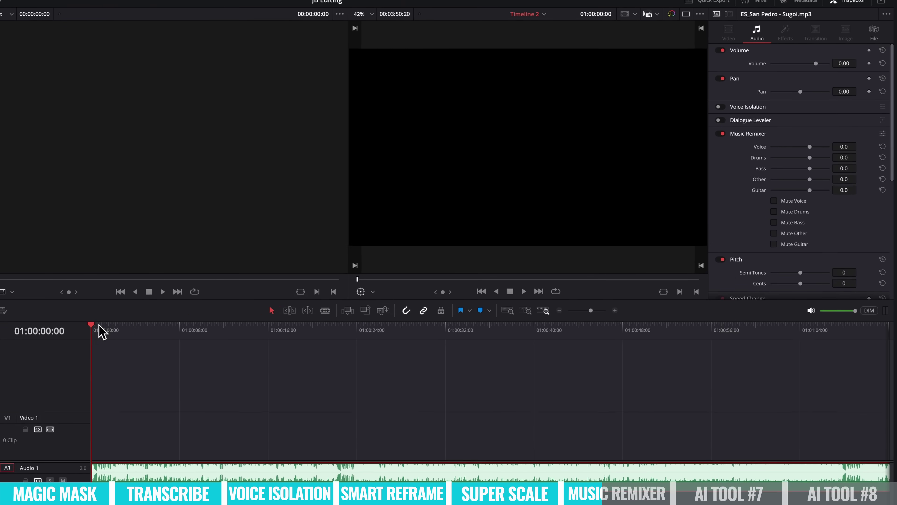
{"action": "key", "text": "space"}
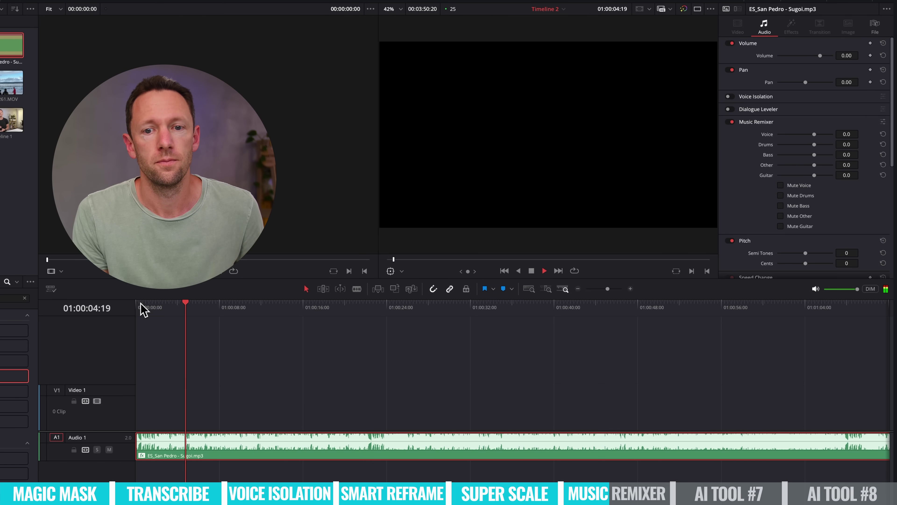
{"action": "key", "text": "space"}
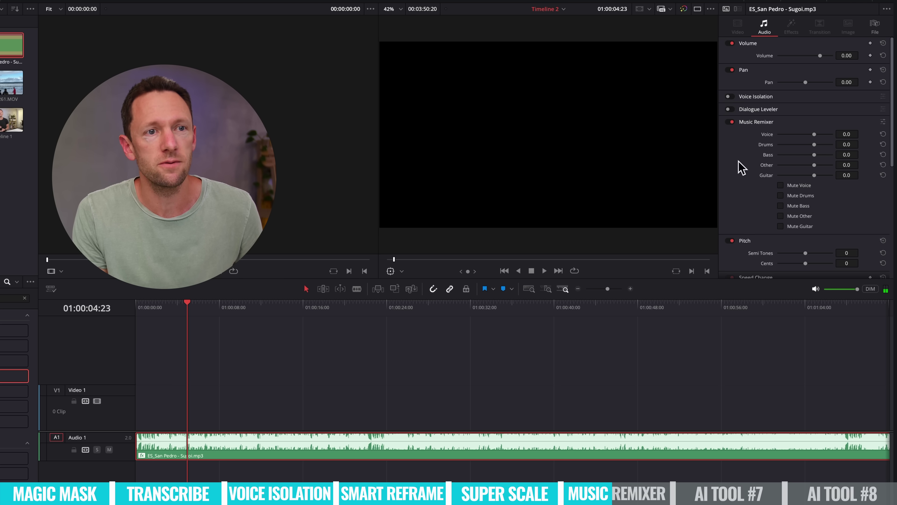
Preview the song with the Drums stem at -70, then reset Drums to 0.0.
{"action": "left_click_drag", "start_coordinate": [782, 208], "coordinate": [737, 220]}
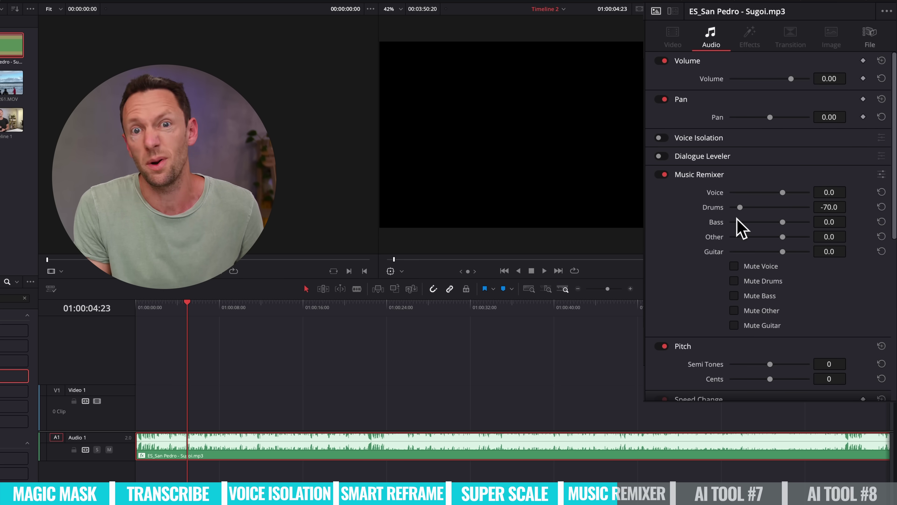
{"action": "key", "text": "space"}
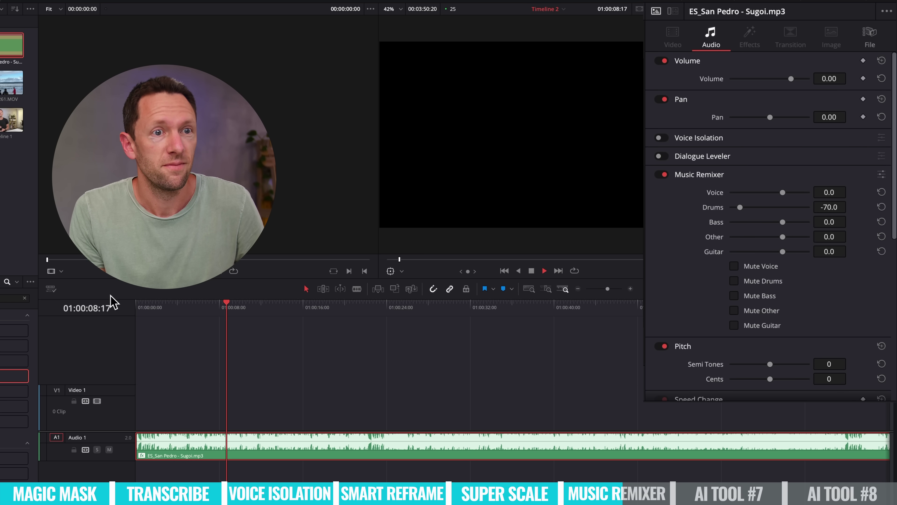
{"action": "key", "text": "space"}
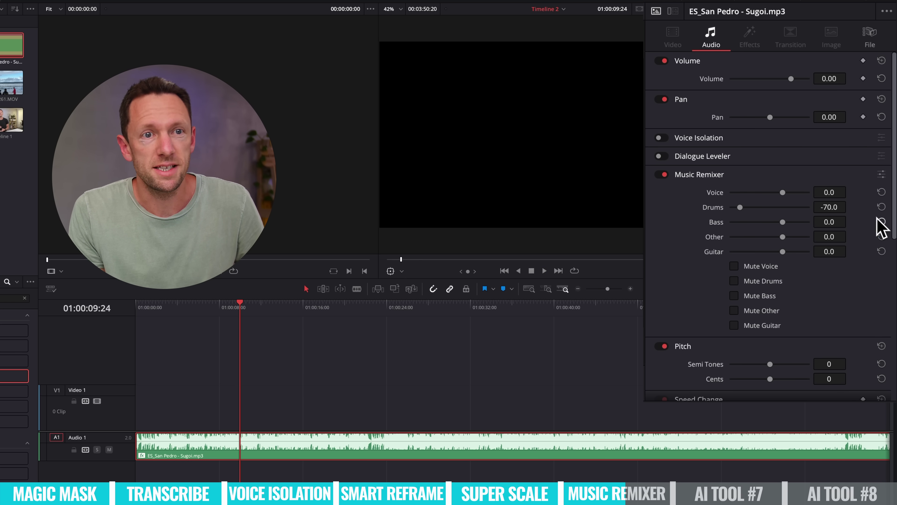
{"action": "left_click", "coordinate": [881, 207]}
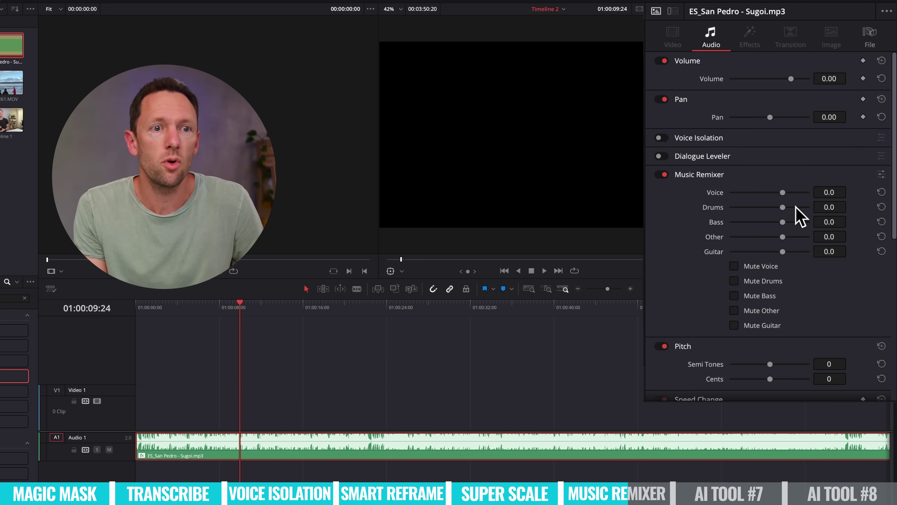
Preview the song with the Bass stem muted, then unmute Bass.
{"action": "left_click", "coordinate": [734, 295]}
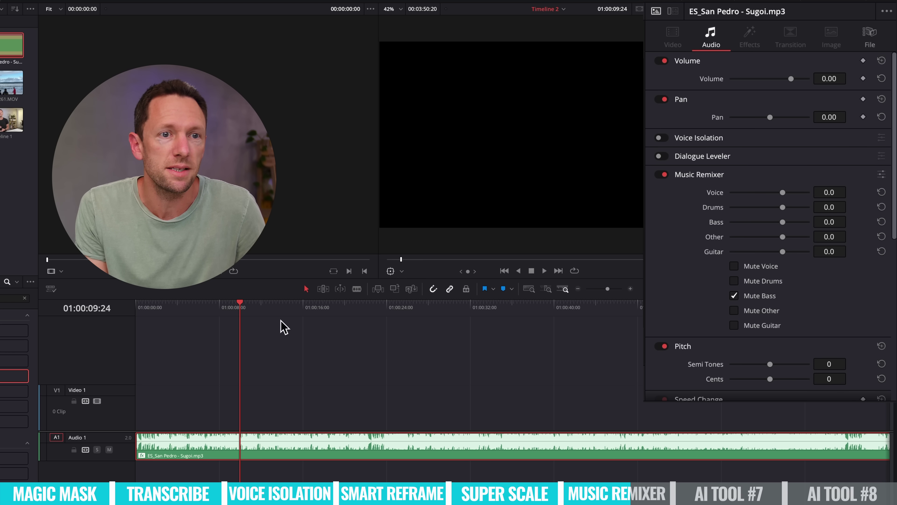
{"action": "key", "text": "Home"}
{"action": "key", "text": "space"}
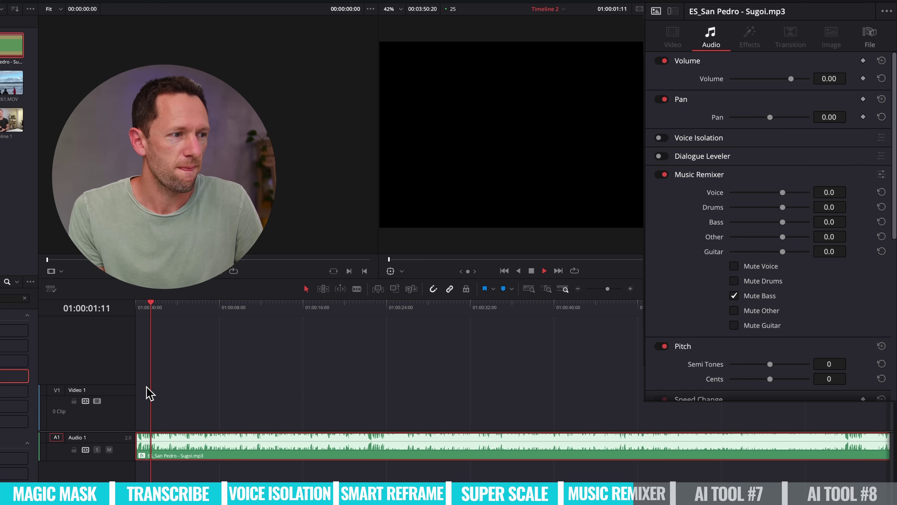
{"action": "key", "text": "space"}
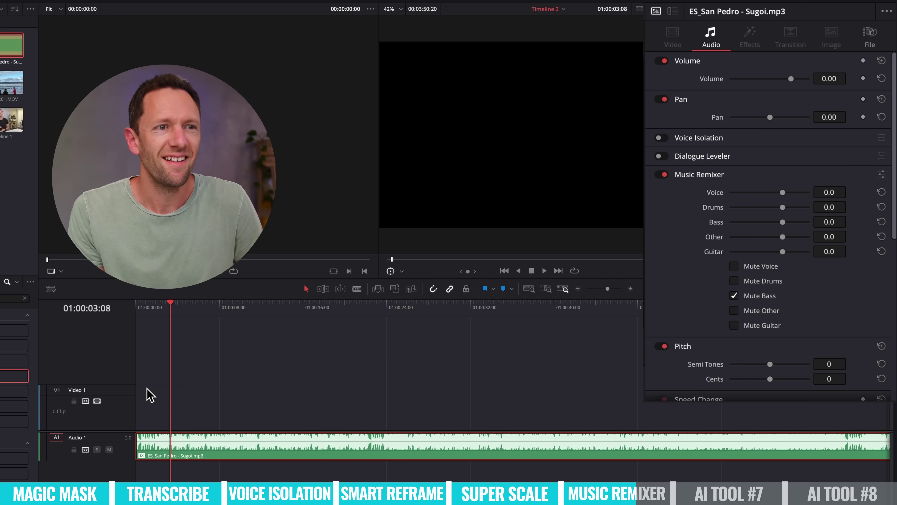
{"action": "left_click", "coordinate": [734, 295]}
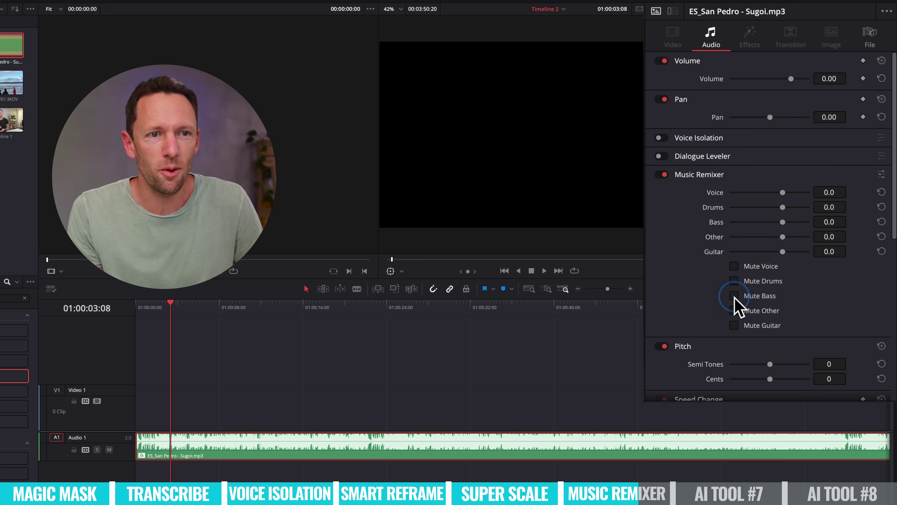
Mute the Voice, Drums, Other and Guitar stems and play the isolated bass.
{"action": "left_click", "coordinate": [734, 266]}
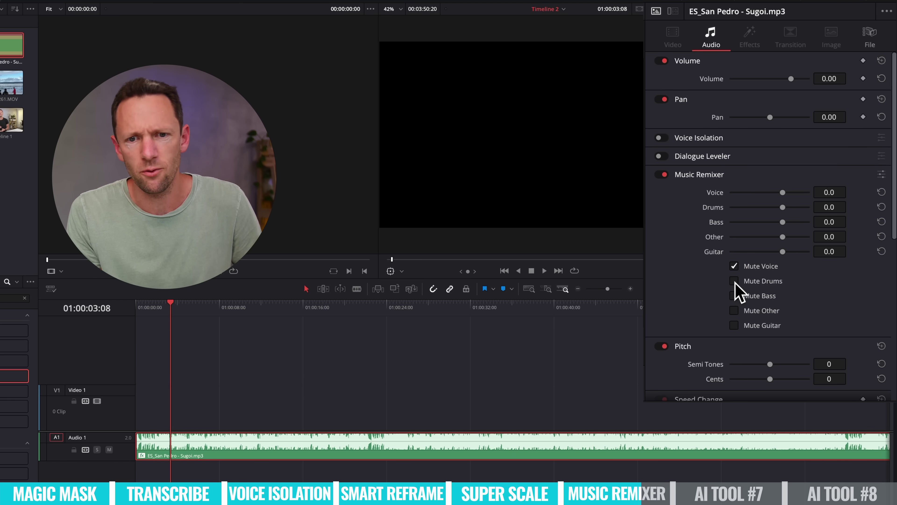
{"action": "left_click", "coordinate": [734, 281]}
{"action": "left_click", "coordinate": [734, 310]}
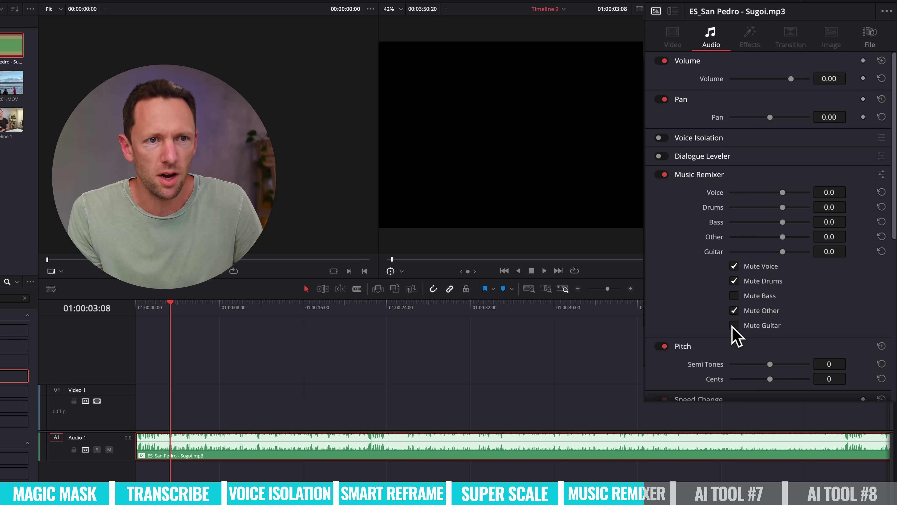
{"action": "left_click", "coordinate": [734, 325]}
{"action": "key", "text": "Home"}
{"action": "key", "text": "space"}
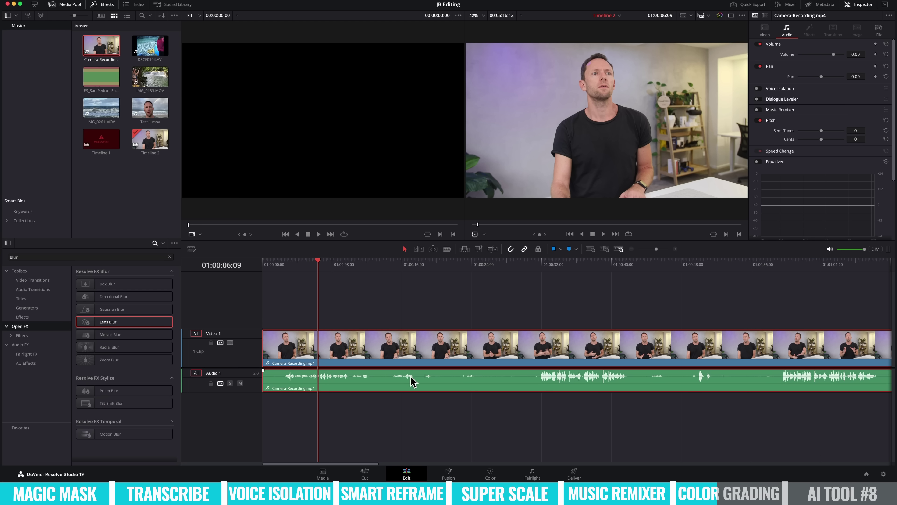
On the Color page, auto-balance the talking-head and beach clips.
{"action": "left_click", "coordinate": [490, 474]}
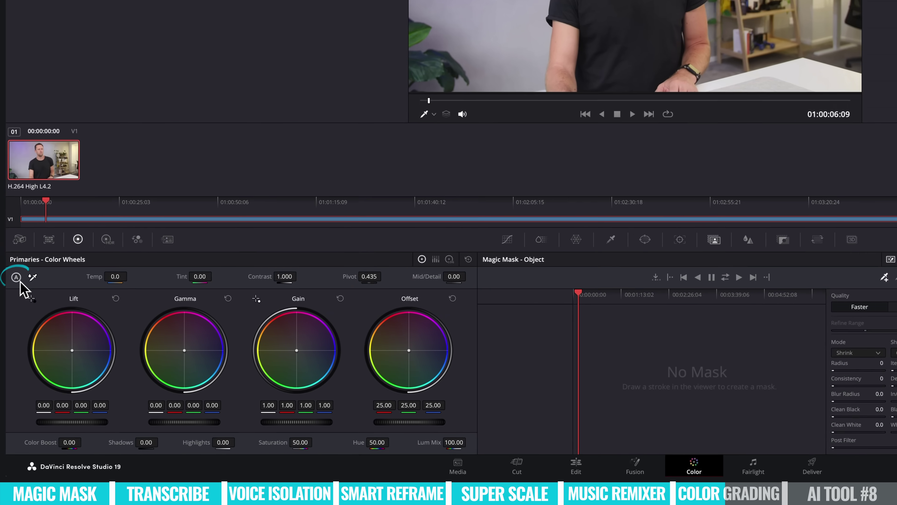
{"action": "left_click", "coordinate": [9, 339]}
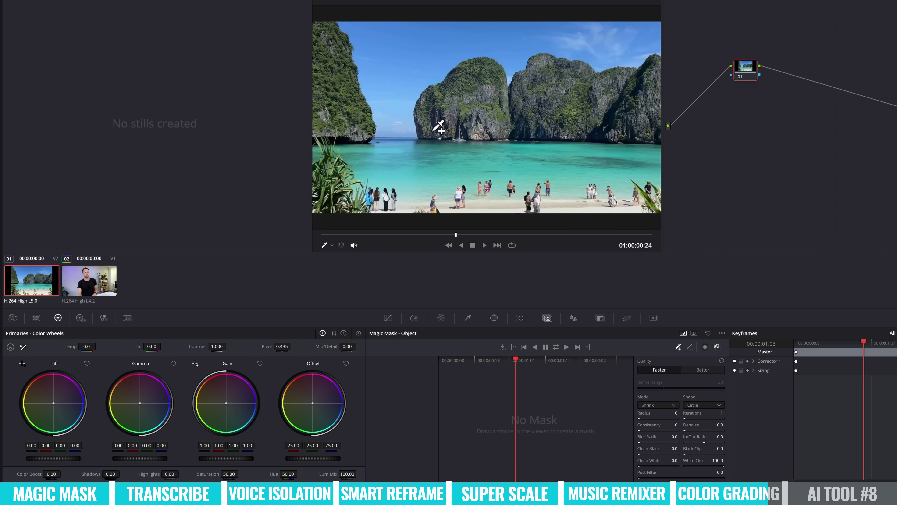
{"action": "left_click", "coordinate": [10, 346]}
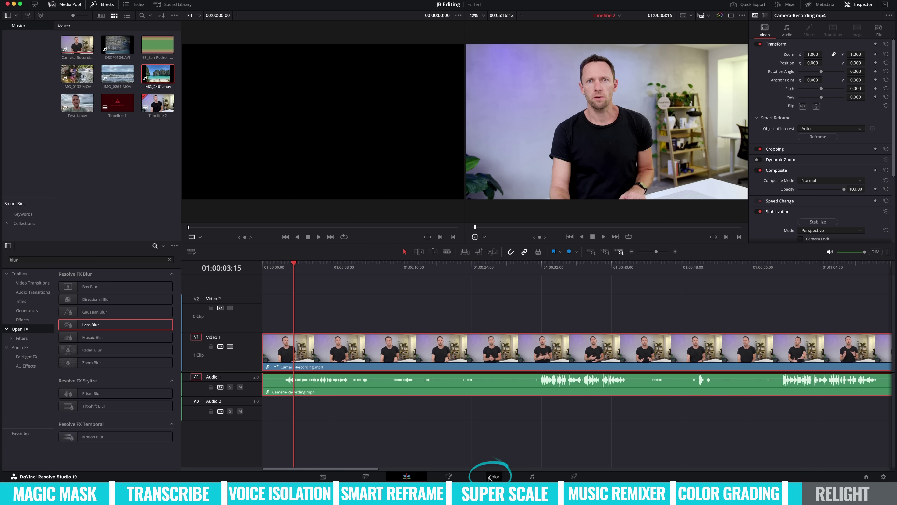
Search Effects for 'relight' and add Relight as a node after node 01.
{"action": "left_click", "coordinate": [490, 476]}
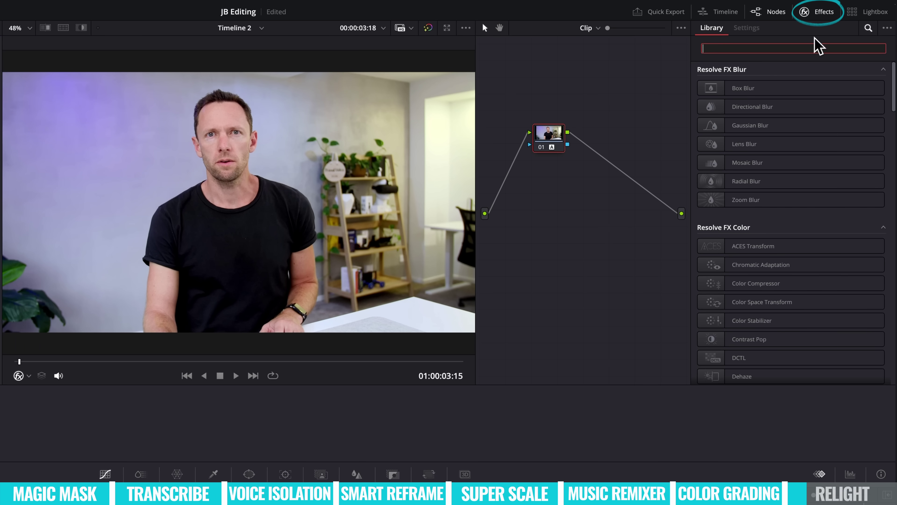
{"action": "type", "text": "elight"}
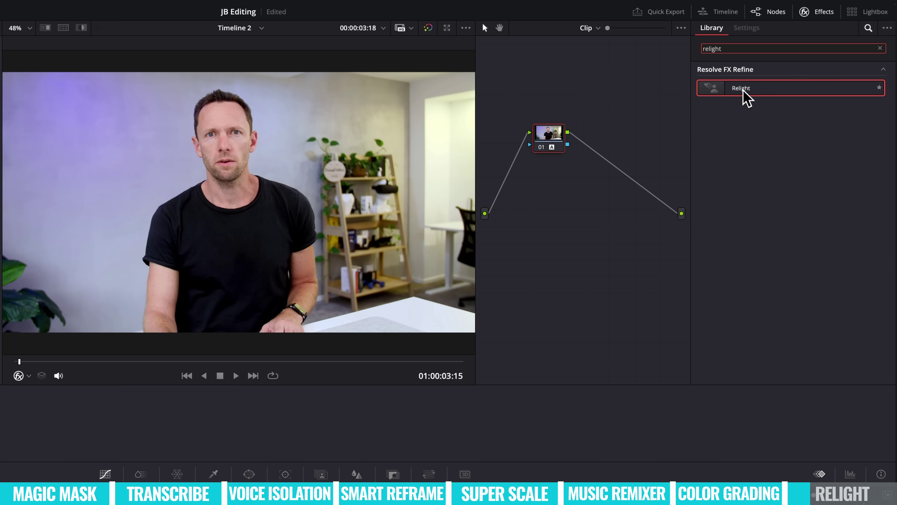
{"action": "left_click_drag", "start_coordinate": [742, 92], "coordinate": [616, 167]}
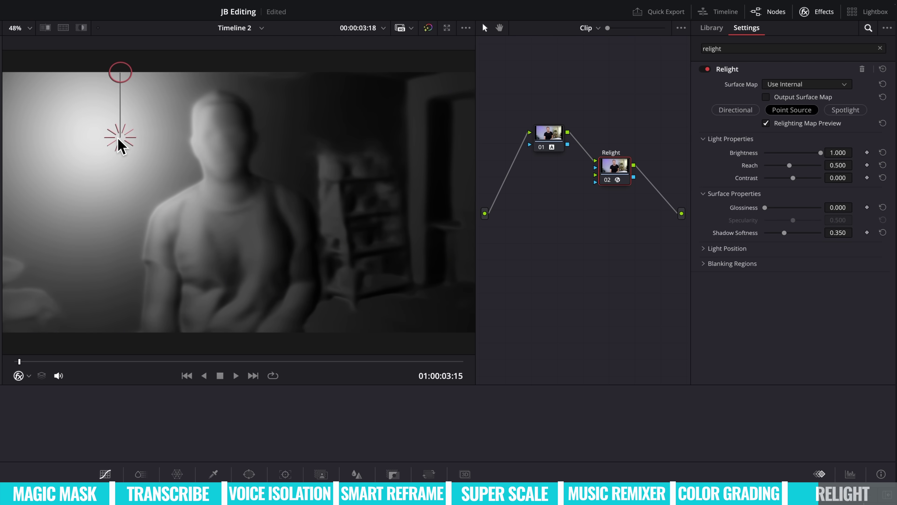
Move the light near the subject's head and try Directional and Spotlight modes.
{"action": "left_click_drag", "start_coordinate": [119, 142], "coordinate": [364, 112]}
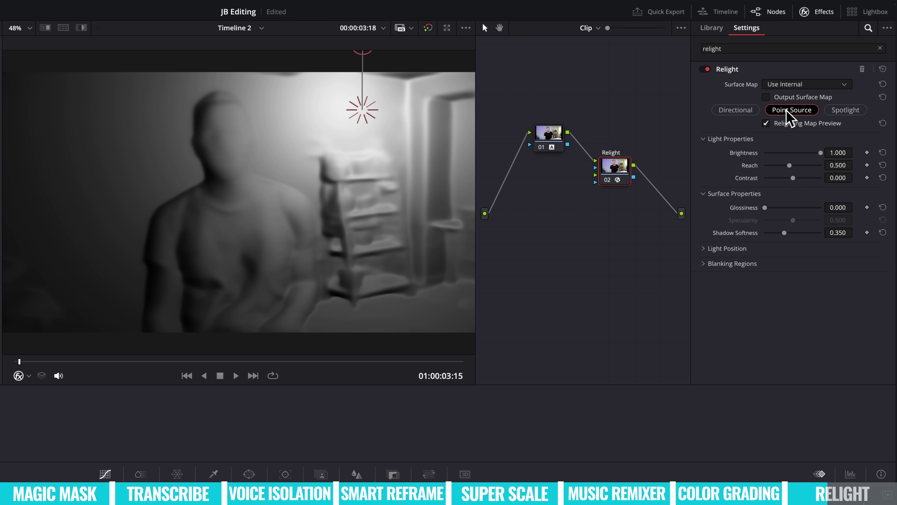
{"action": "left_click", "coordinate": [734, 111]}
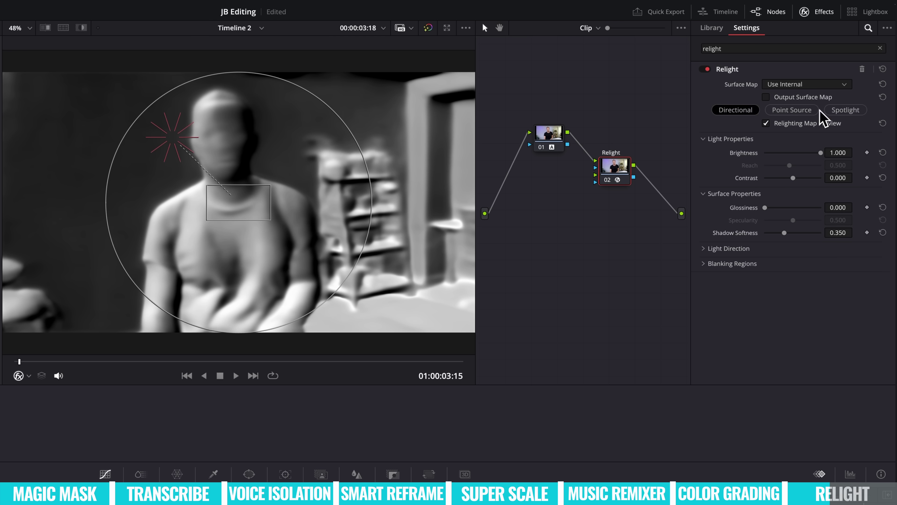
{"action": "left_click", "coordinate": [845, 112]}
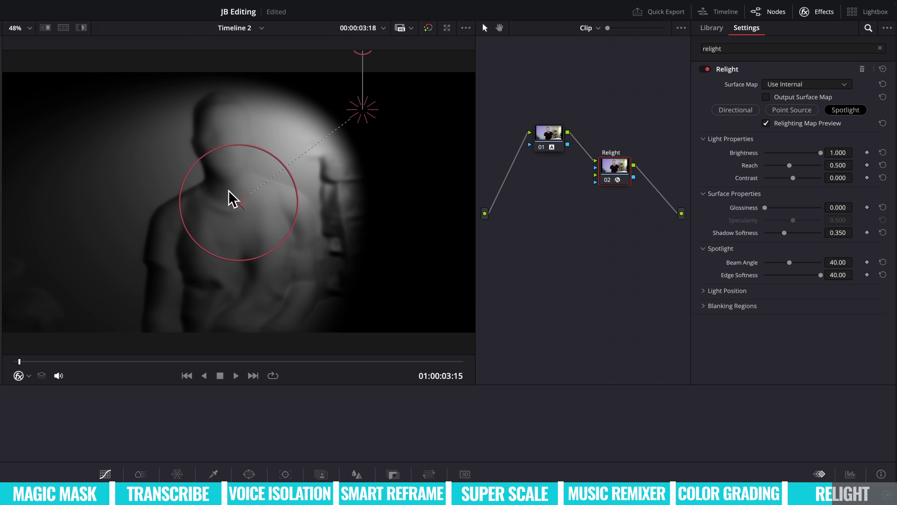
{"action": "left_click_drag", "start_coordinate": [228, 191], "coordinate": [244, 175]}
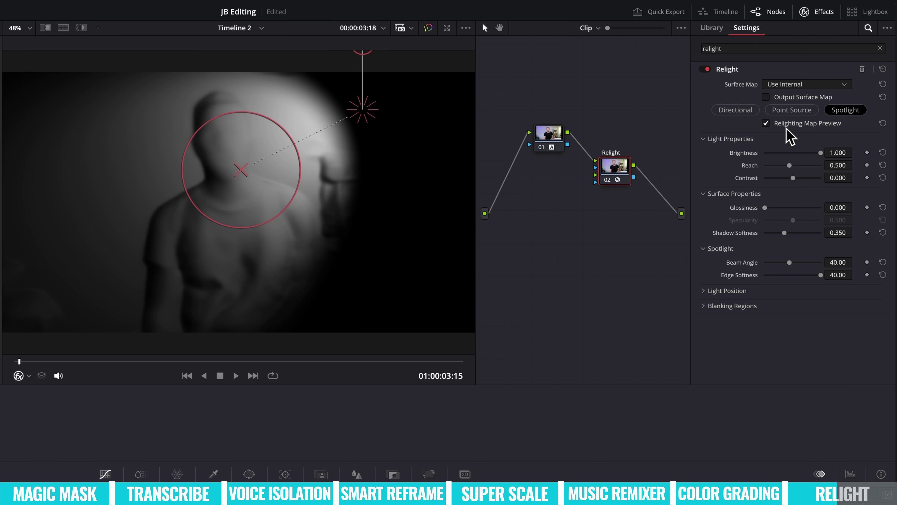
Return to Point Source and place the light high in the frame above the subject.
{"action": "left_click", "coordinate": [797, 108]}
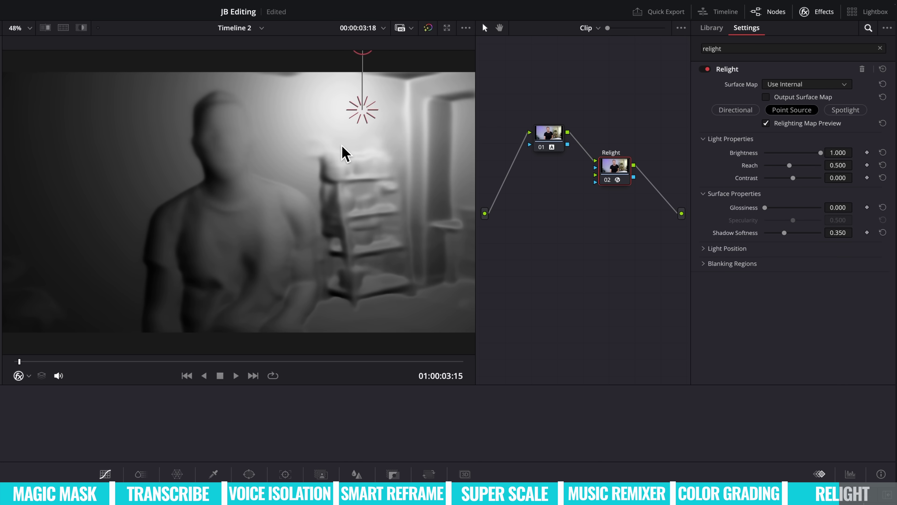
{"action": "left_click_drag", "start_coordinate": [361, 108], "coordinate": [384, 166]}
{"action": "left_click_drag", "start_coordinate": [385, 120], "coordinate": [380, 53]}
{"action": "mouse_move", "coordinate": [381, 190]}
{"action": "left_mouse_down"}
{"action": "mouse_move", "coordinate": [278, 117]}
{"action": "mouse_move", "coordinate": [339, 110]}
{"action": "left_mouse_up"}
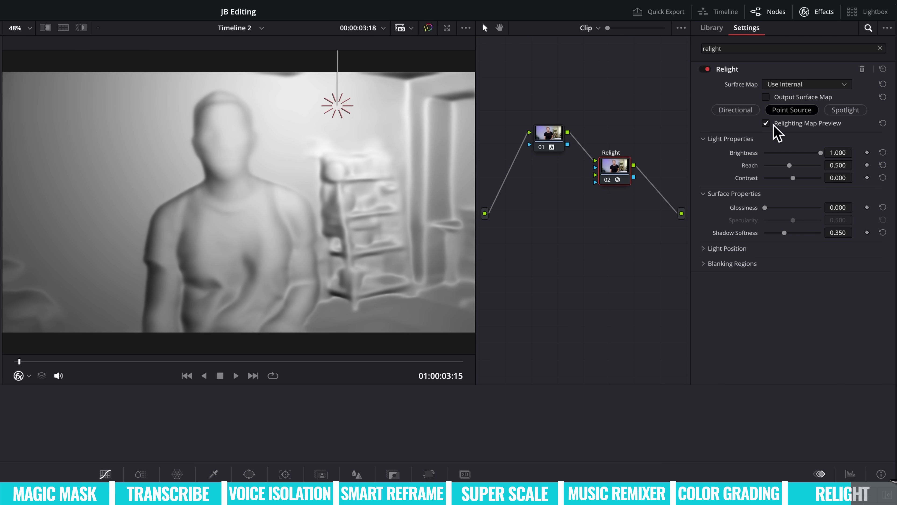
Hide the relighting map, raise the custom curve, and move the point light above the face.
{"action": "left_click", "coordinate": [765, 124]}
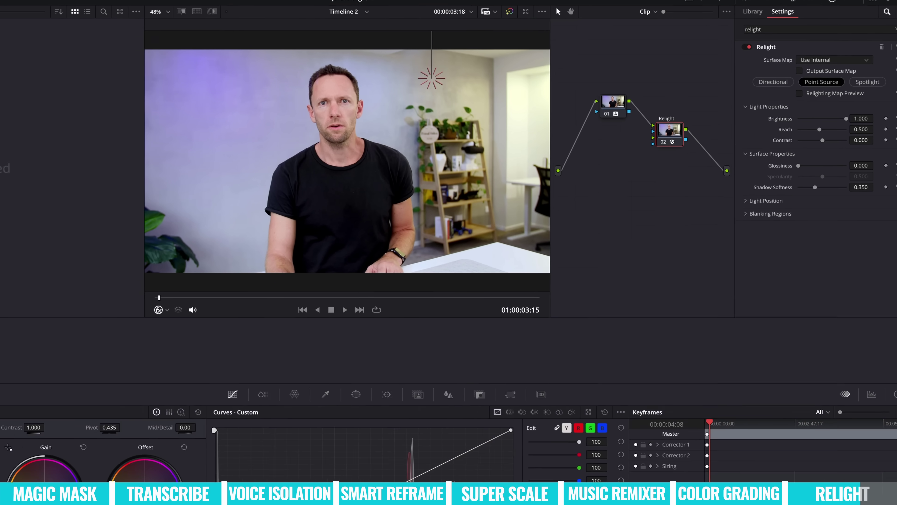
{"action": "left_click_drag", "start_coordinate": [381, 454], "coordinate": [380, 418]}
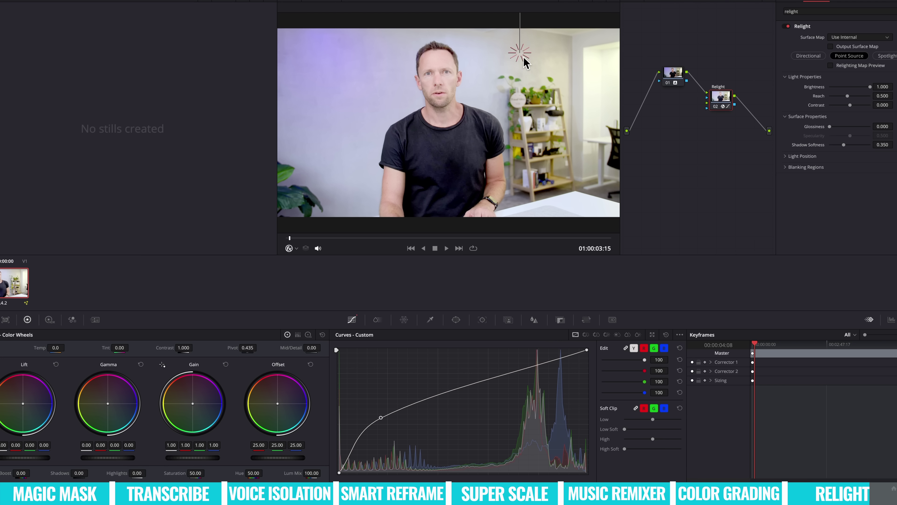
{"action": "left_click_drag", "start_coordinate": [516, 65], "coordinate": [531, 100]}
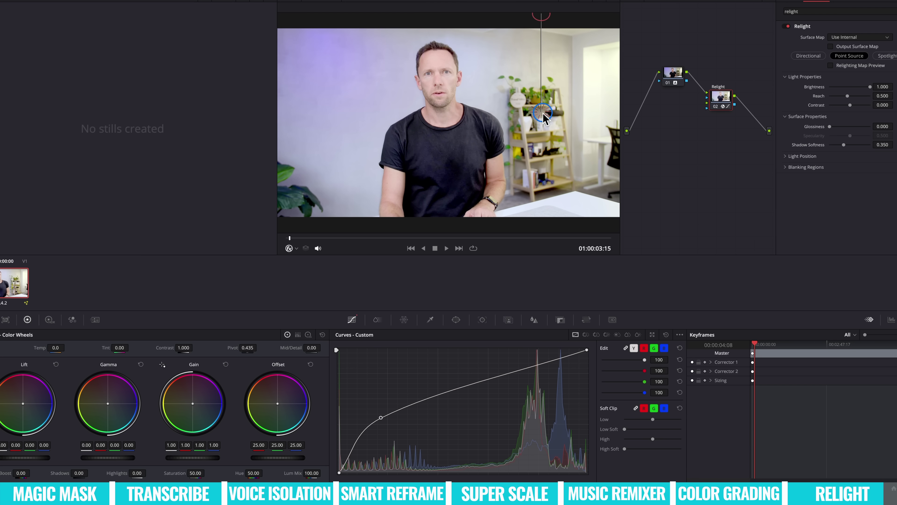
{"action": "left_click_drag", "start_coordinate": [543, 115], "coordinate": [321, 26]}
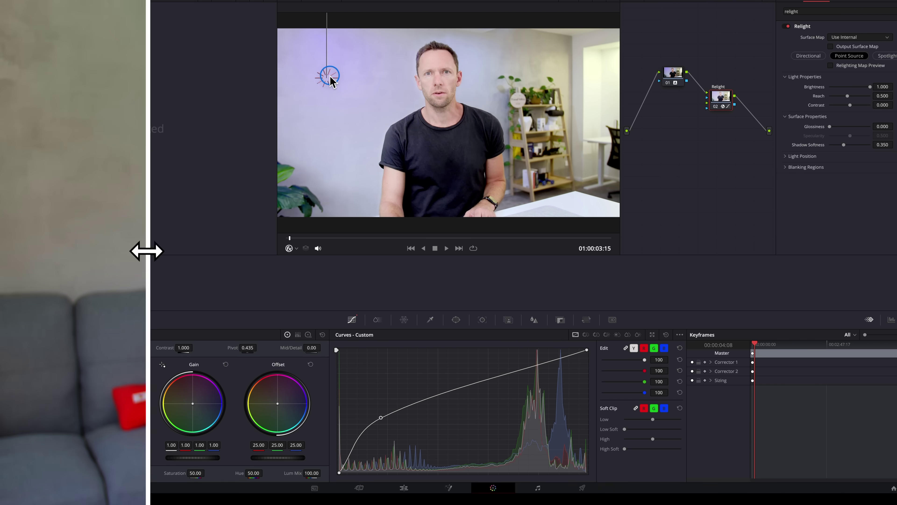